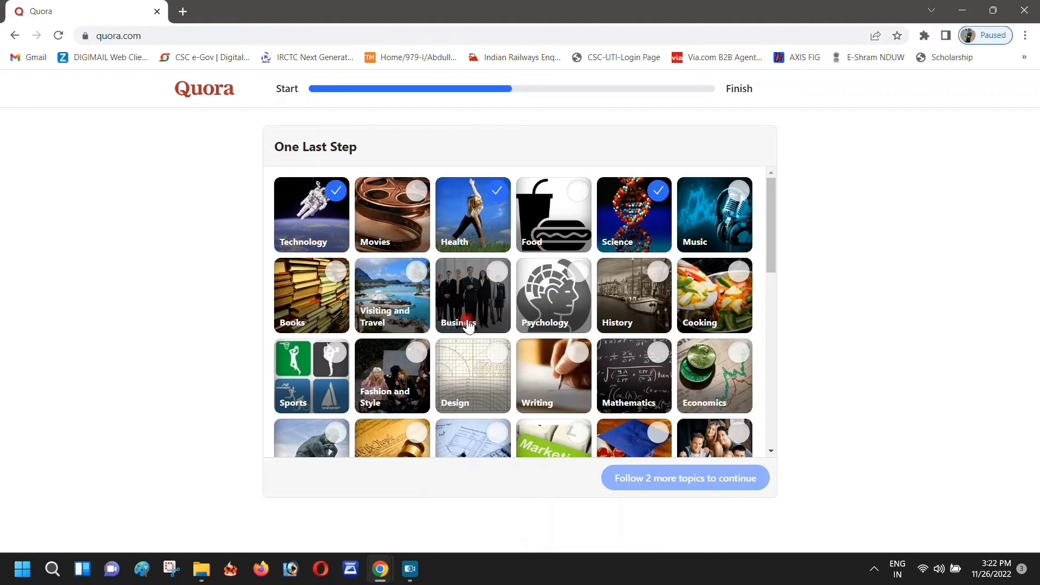
Follow Business, Visiting and Travel, Technology Trends, Mobile Technology and Smartphones, then complete onboarding
left_click(480, 297)
left_click(395, 331)
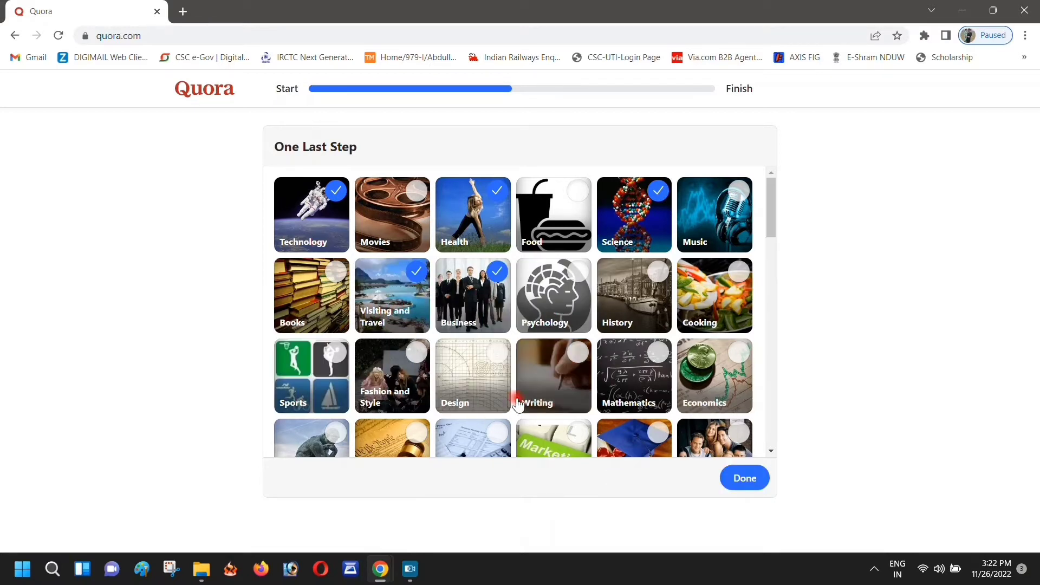
scroll(521, 395, "down", 2)
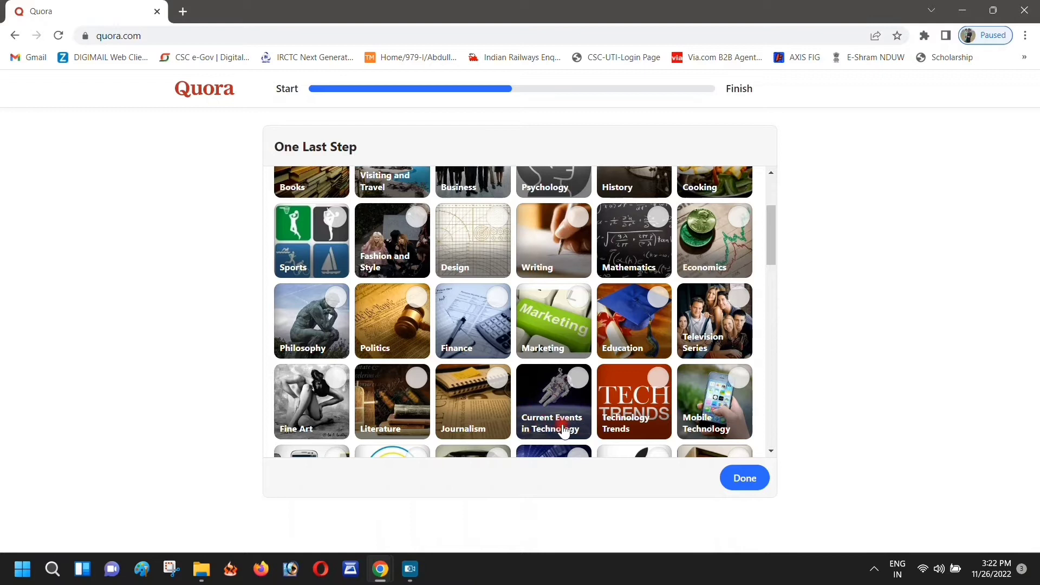
left_click(642, 410)
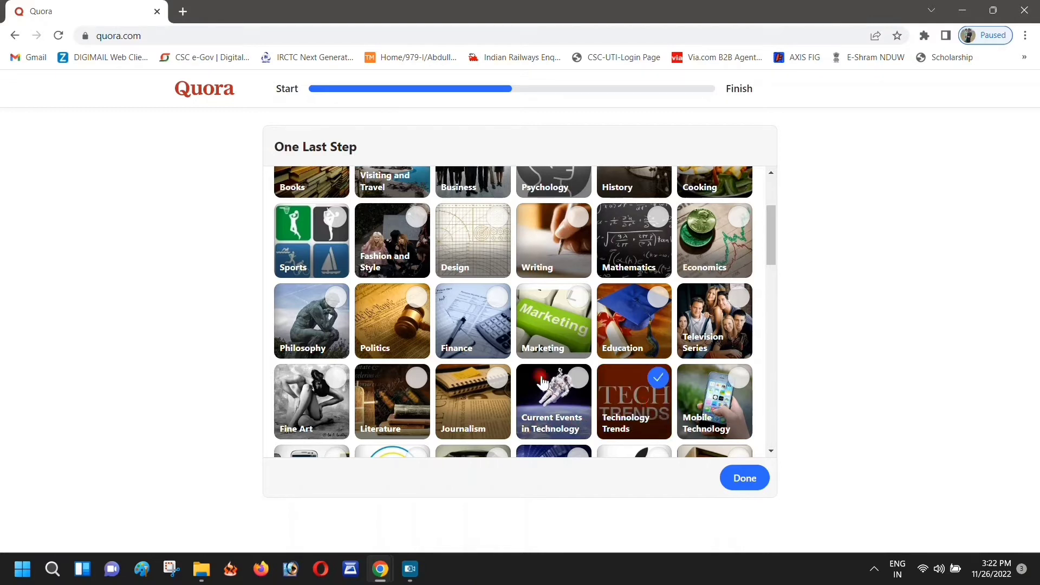
left_click(725, 418)
scroll(392, 418, "down", 1)
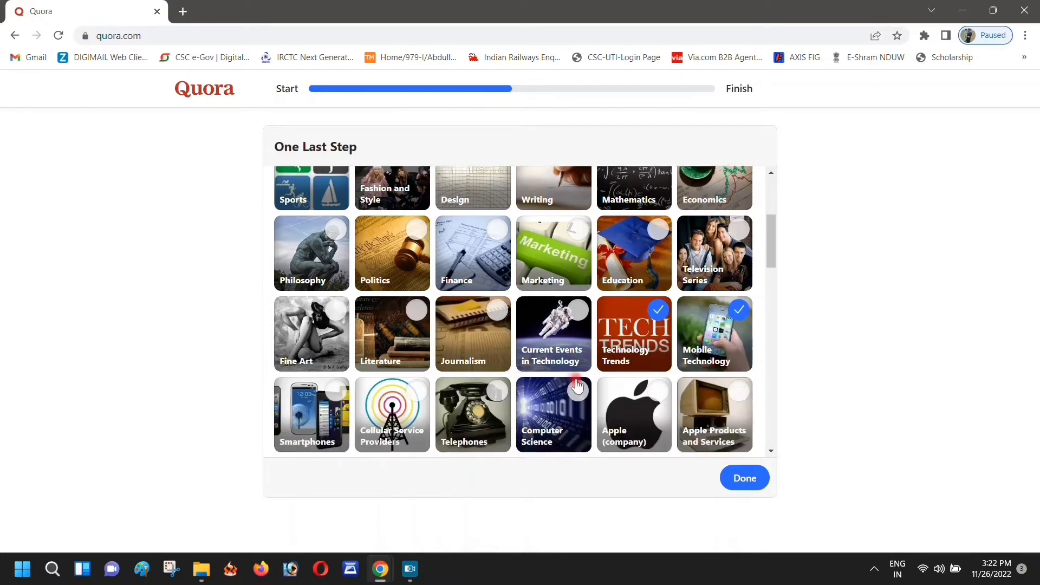
left_click(314, 418)
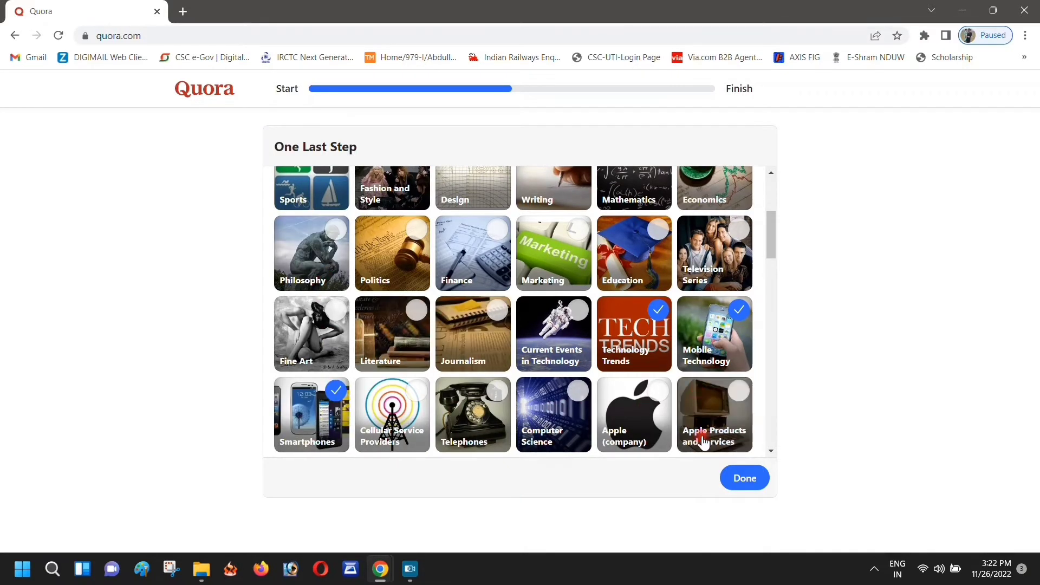
left_click(747, 479)
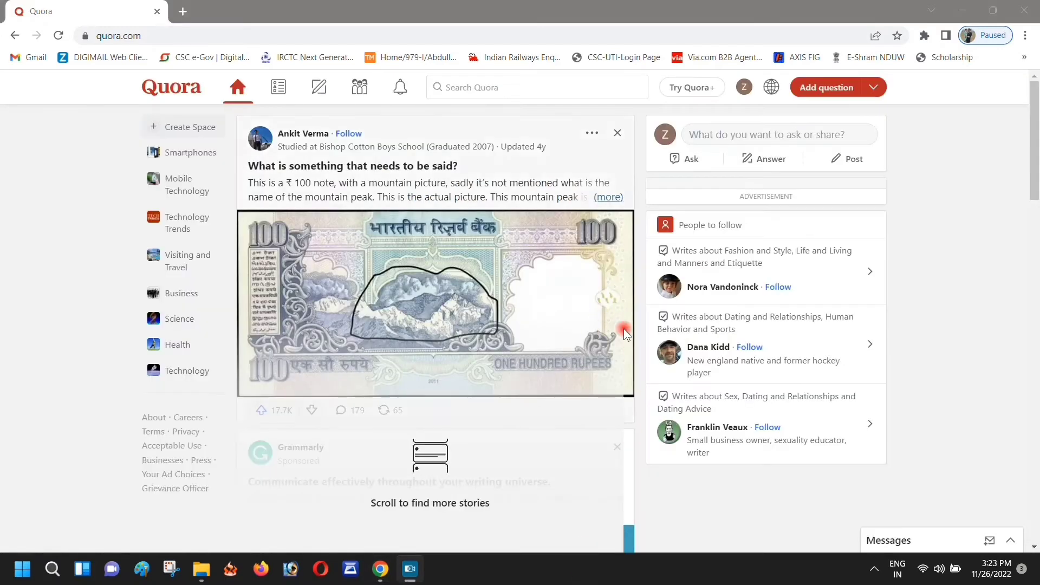
From the account menu's Monetization settings, submit India as the country of residence
left_click(745, 88)
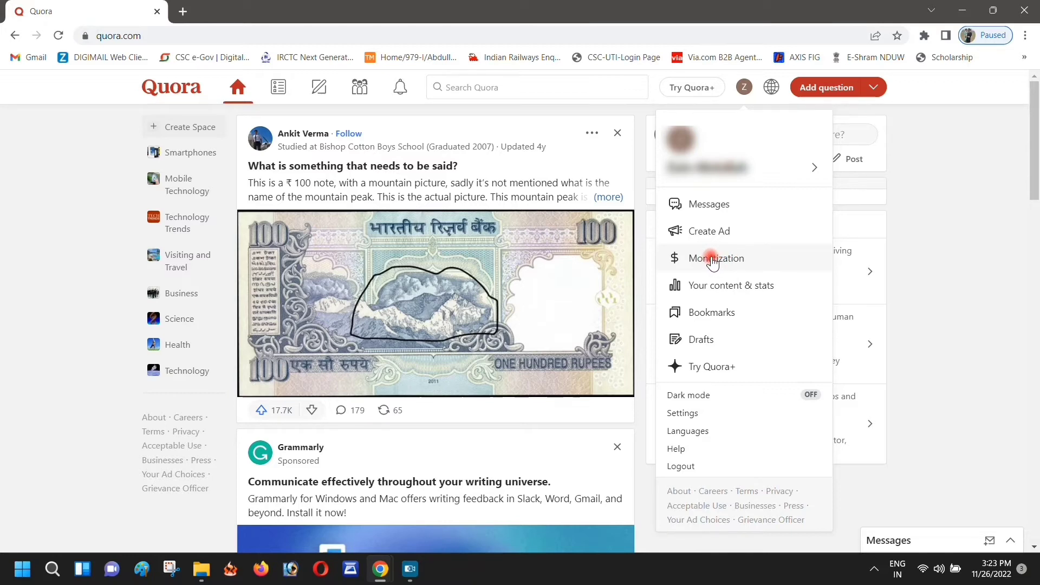
left_click(713, 259)
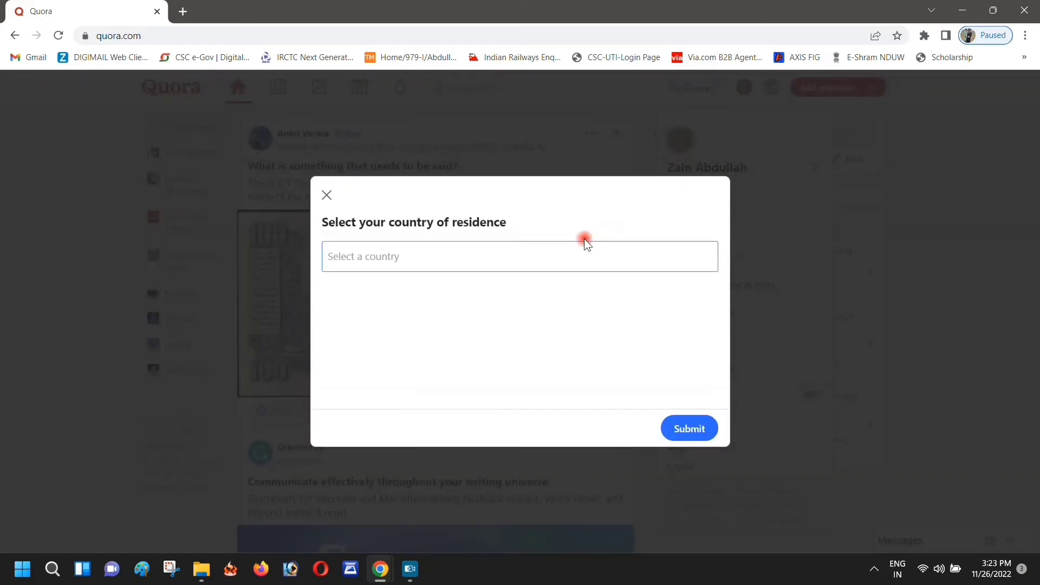
left_click(370, 257)
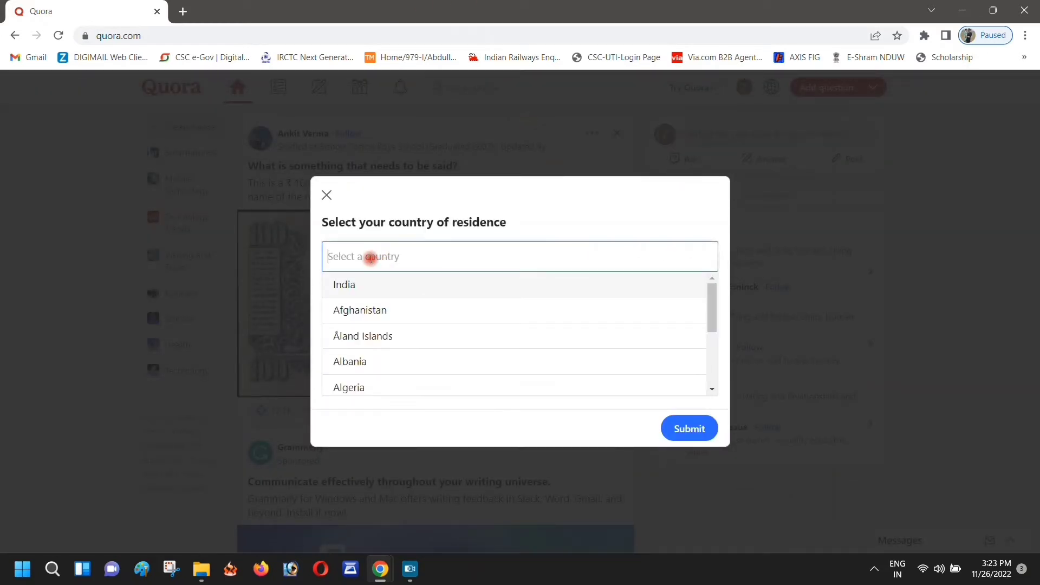
left_click(348, 285)
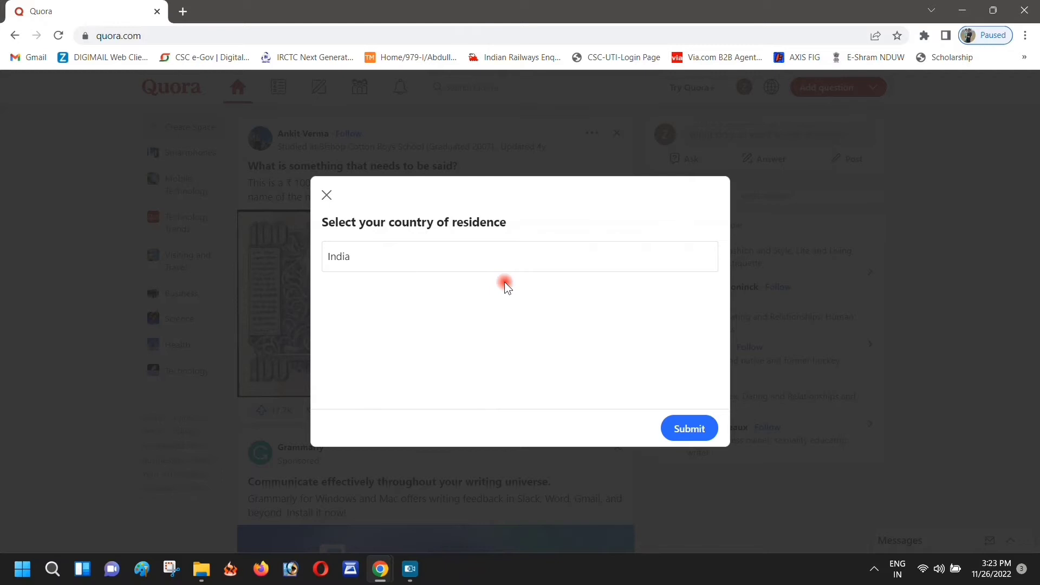
left_click(678, 427)
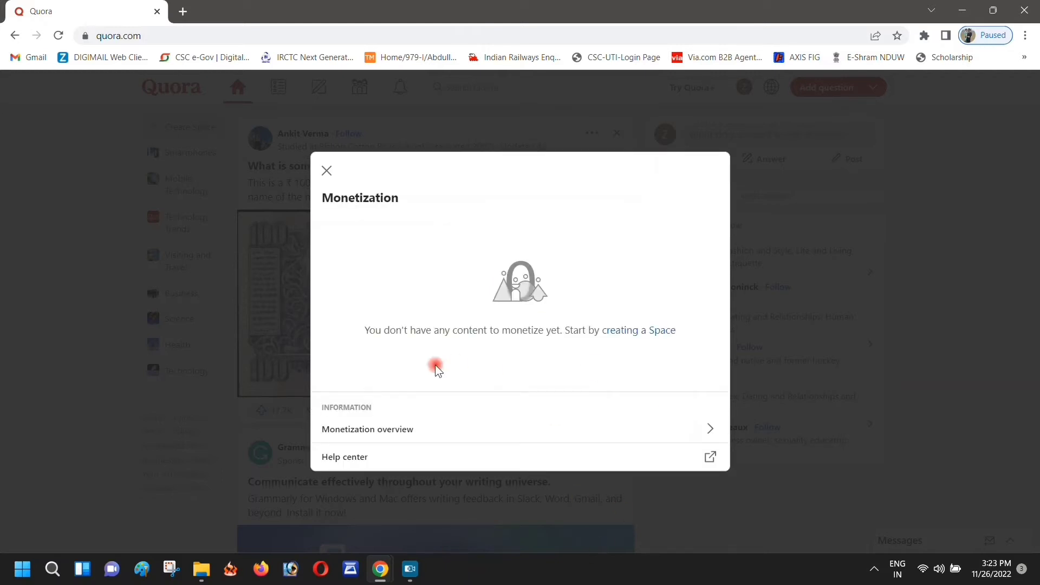
Highlight the no-content message, then go to the Monetization overview page
left_click_drag(375, 330, 565, 328)
triple_click(568, 331)
left_click(527, 353)
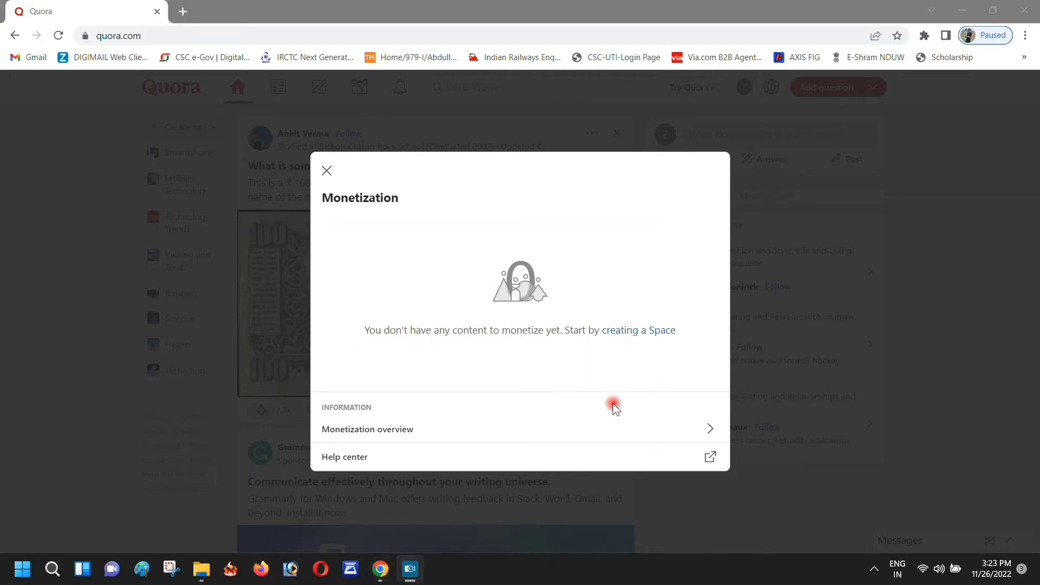
left_click(430, 430)
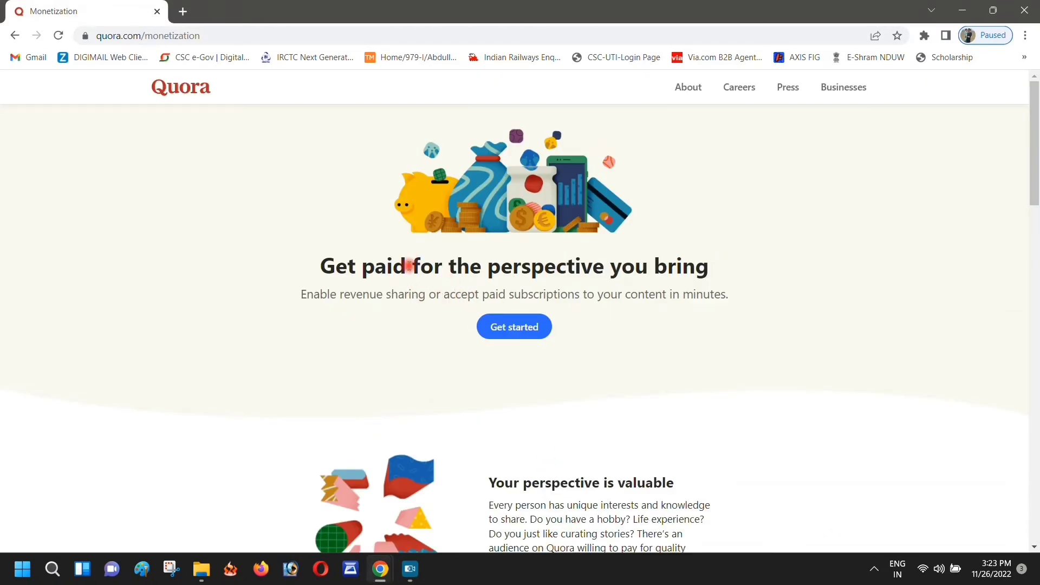
Read the Space subscription description and press Get started under 'Monetize your content in minutes'
scroll(553, 325, "down", 6)
scroll(525, 329, "down", 7)
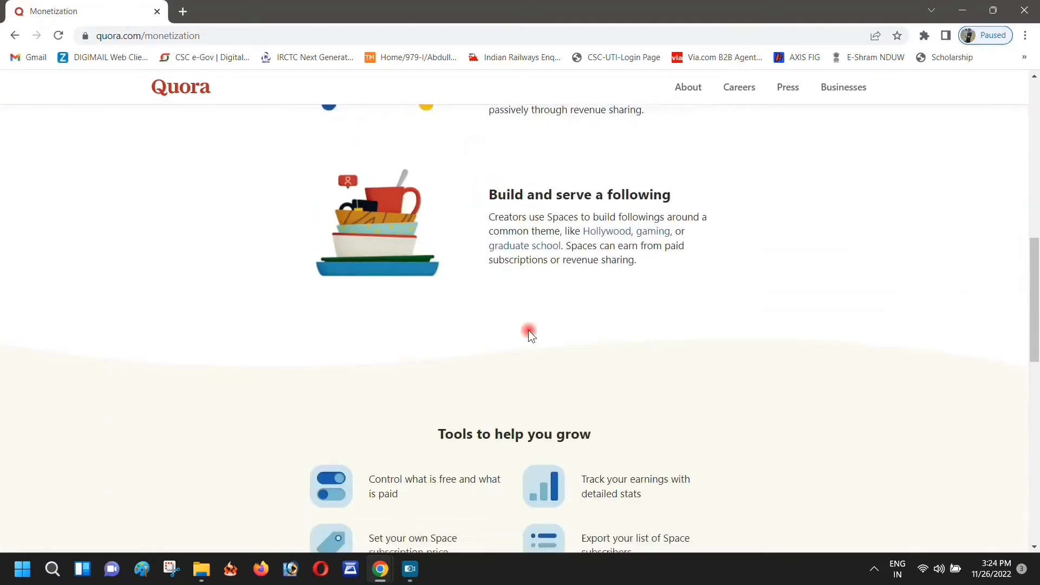
scroll(490, 355, "up", 14)
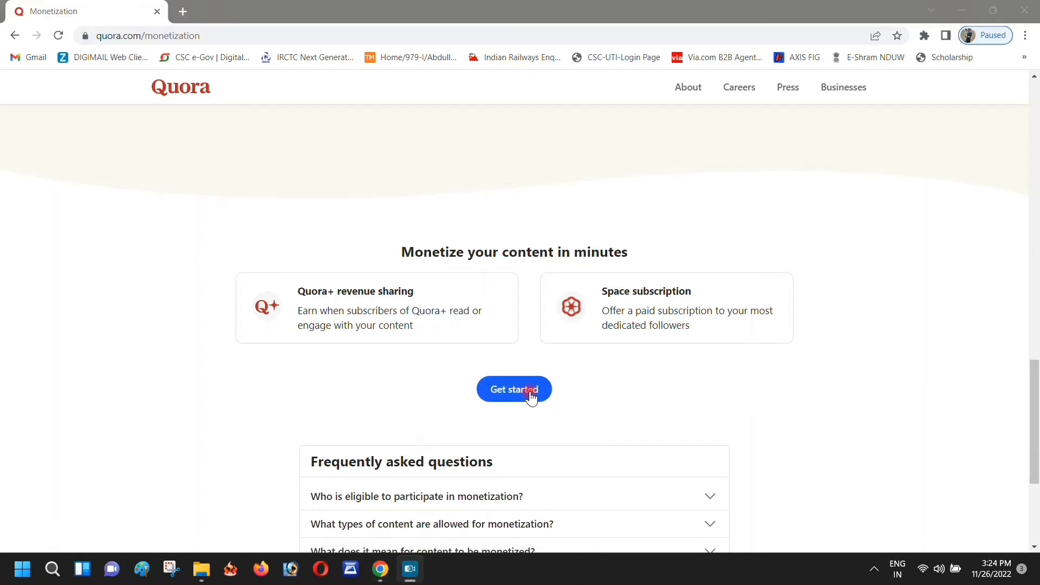
double_click(615, 311)
left_click(688, 323)
triple_click(688, 323)
triple_click(681, 319)
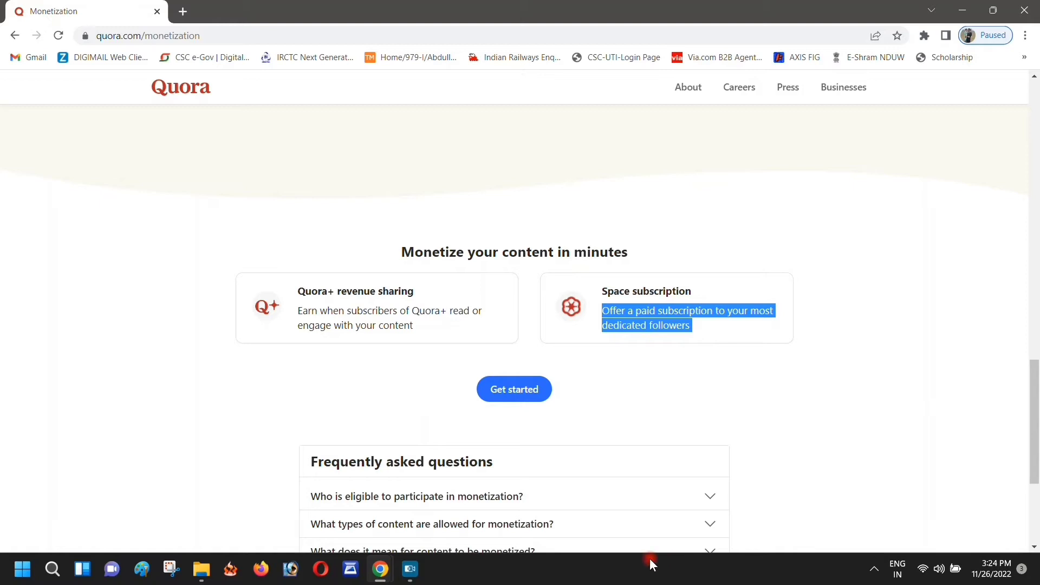
left_click(516, 391)
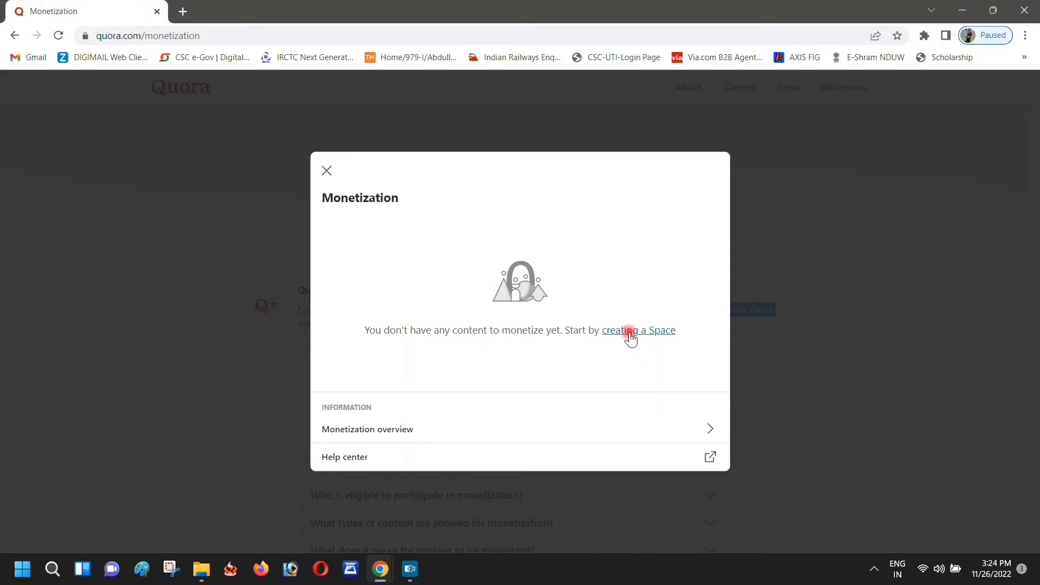
Open the Latest Trends & Technology space from the Spaces directory
left_click(650, 336)
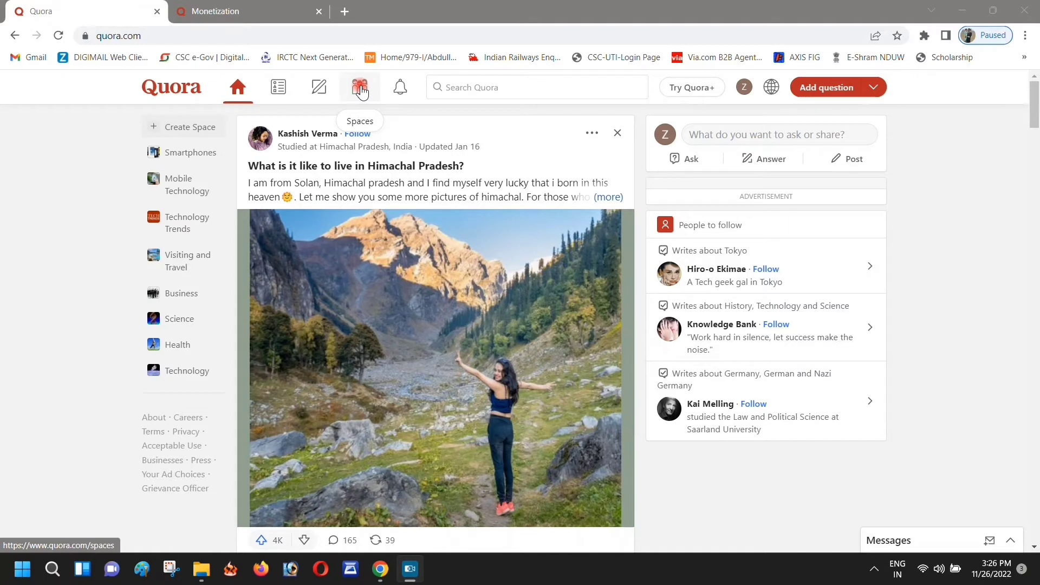
left_click(361, 92)
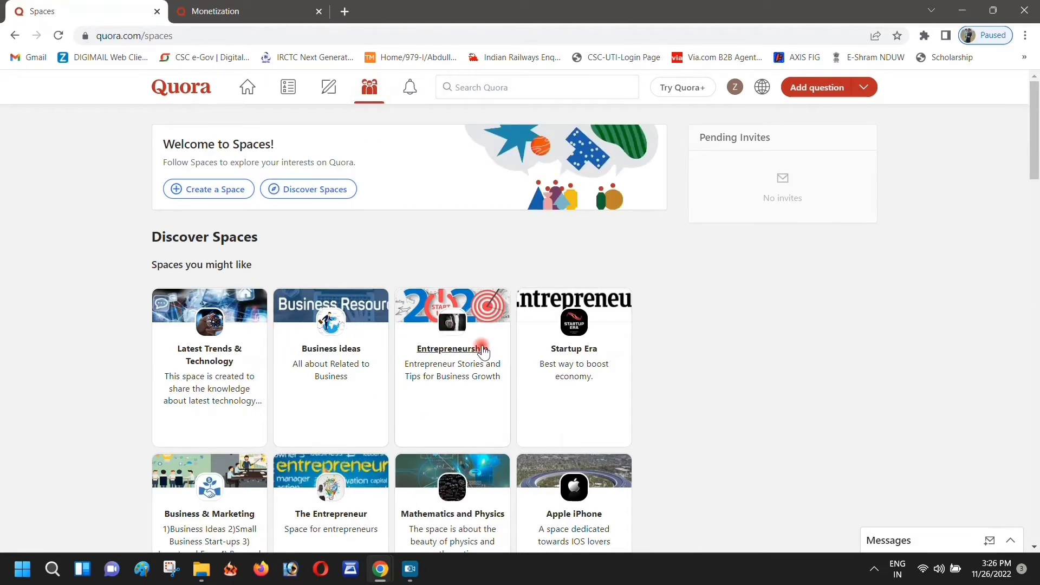
scroll(472, 344, "down", 3)
left_click(221, 222)
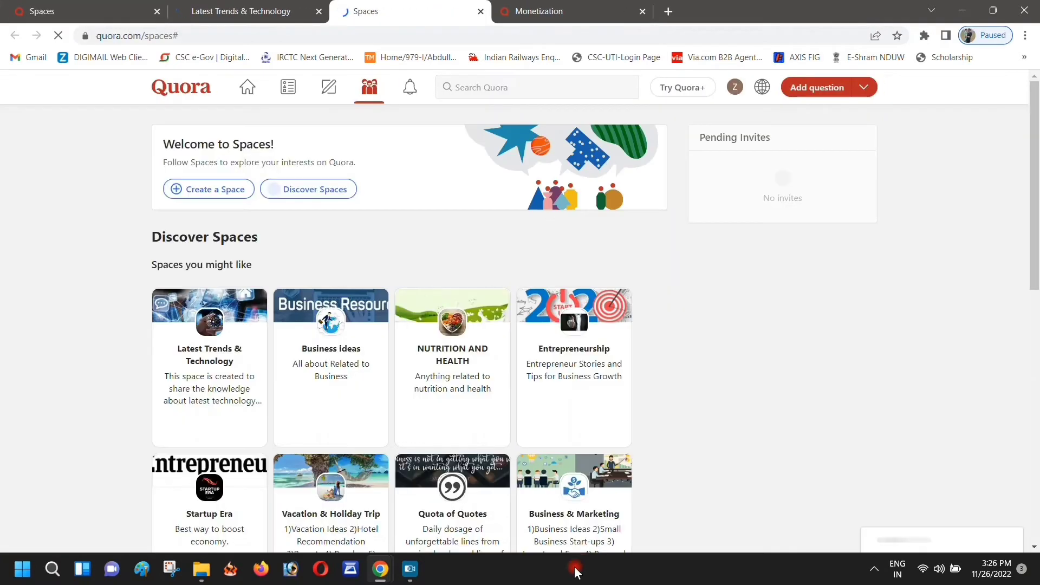
Switch to the Latest Trends & Technology page and scroll through its posts feed
key("ctrl+shift+Tab")
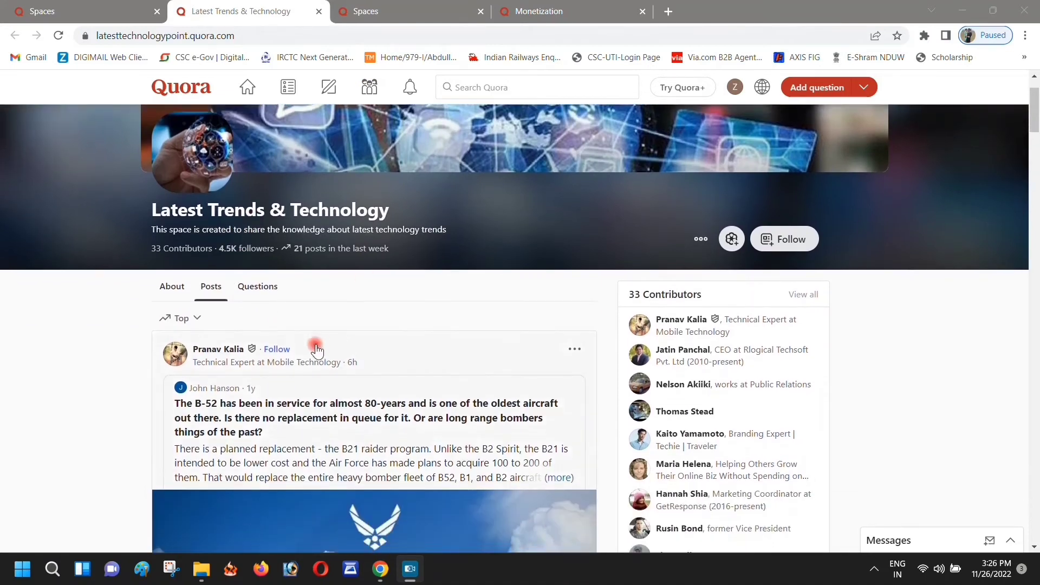
scroll(304, 293, "down", 3)
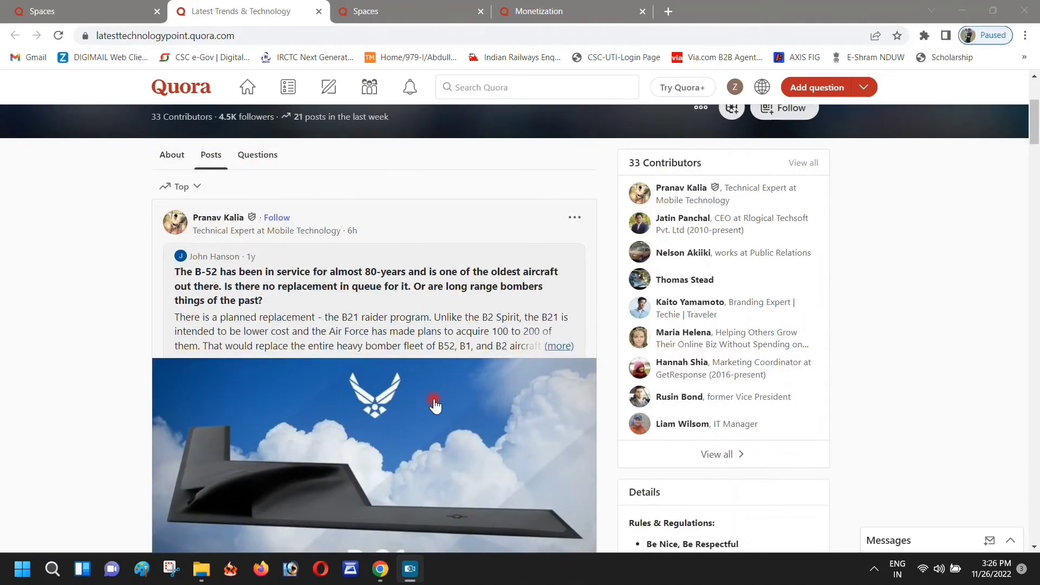
scroll(316, 378, "down", 9)
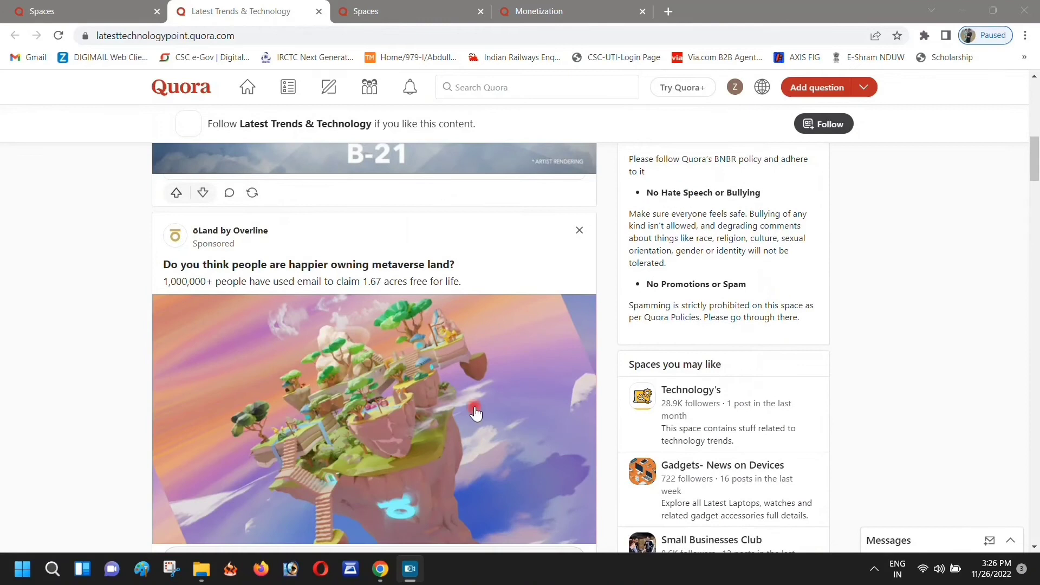
scroll(318, 408, "up", 11)
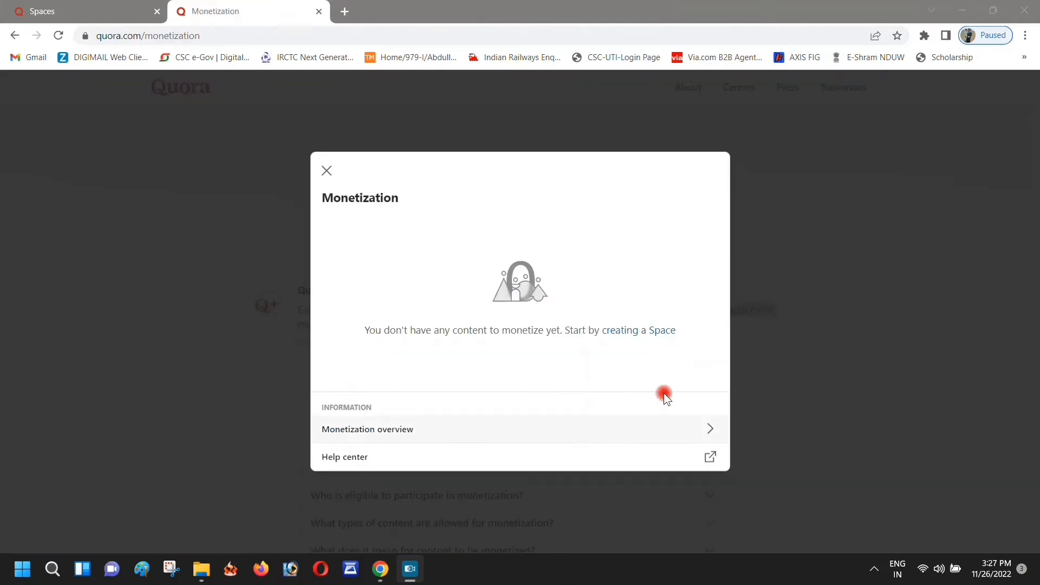
Back on monetization, create a Space named 'Mahmood Technical' with a brief description
key("ctrl+w")
key("ctrl+w")
left_click(639, 332)
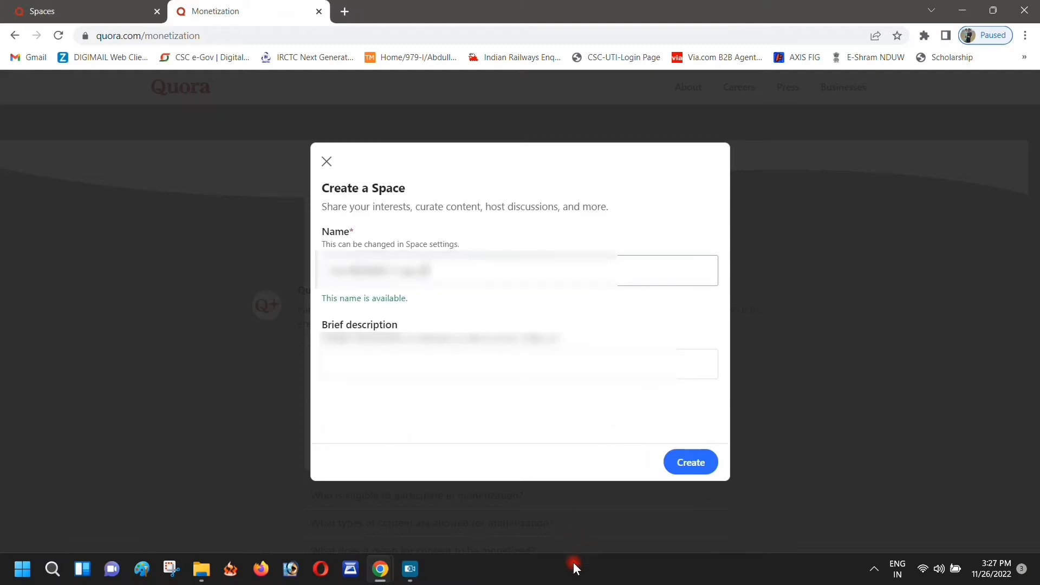
left_click(441, 283)
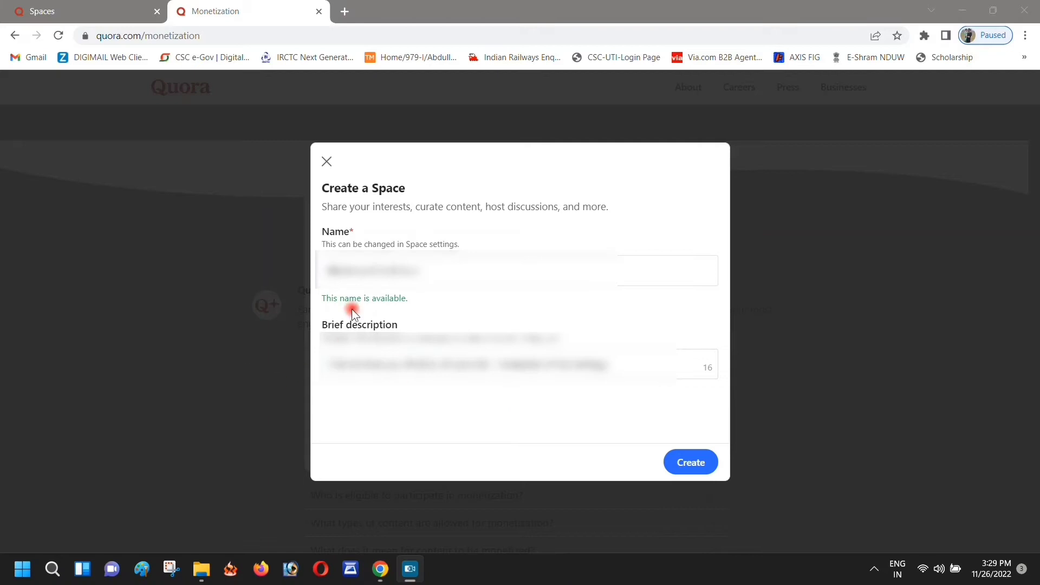
left_click(360, 271)
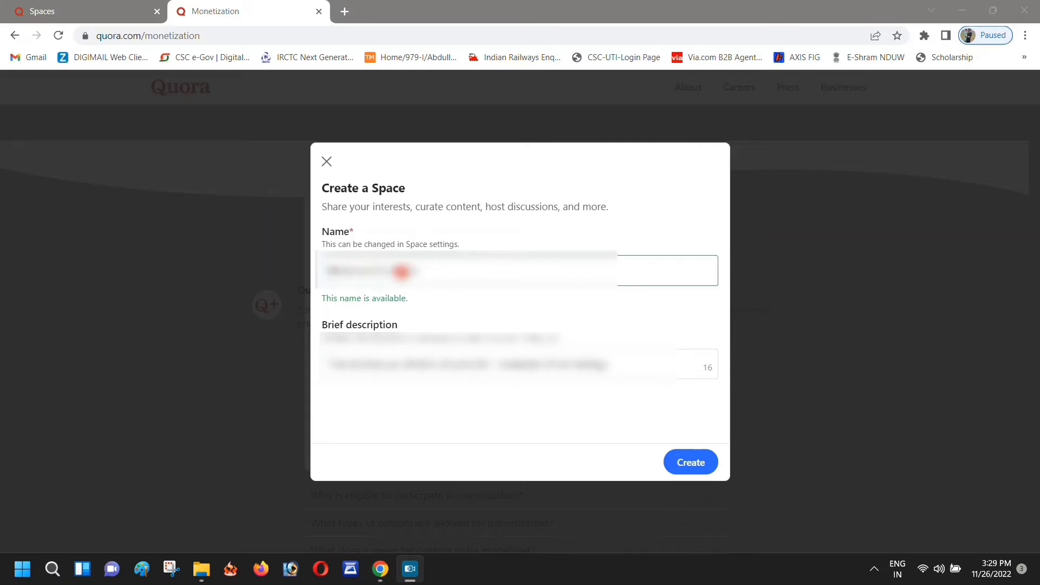
left_click(353, 367)
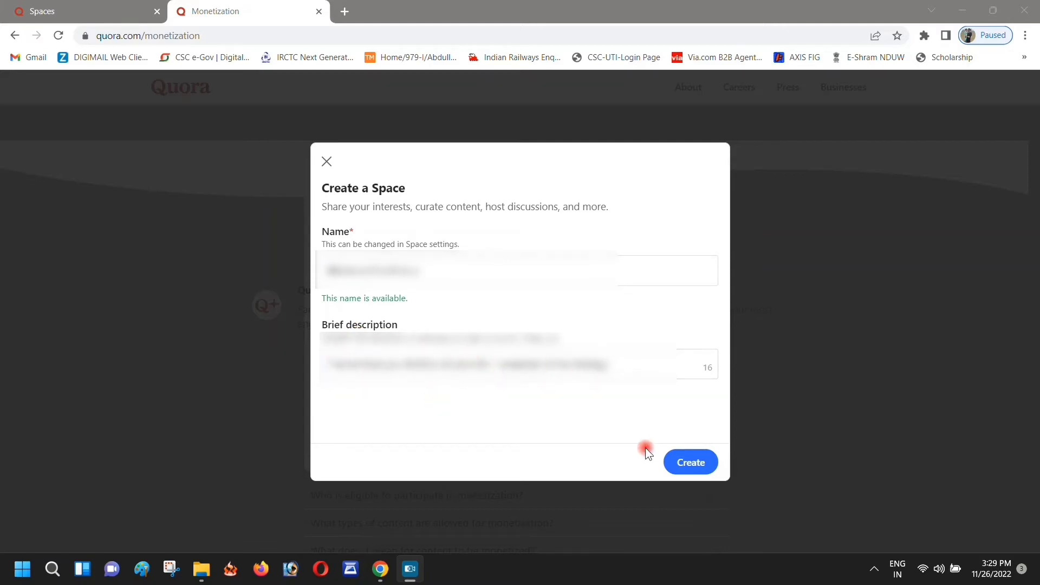
left_click(690, 465)
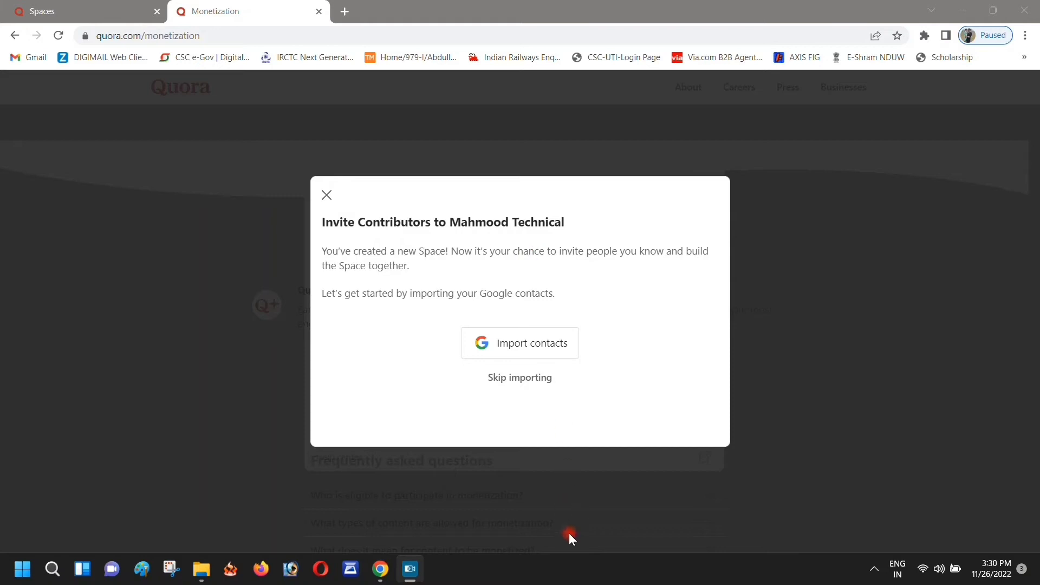
Skip importing Google contacts and close the Invite Contributors window without inviting anyone
left_click(519, 377)
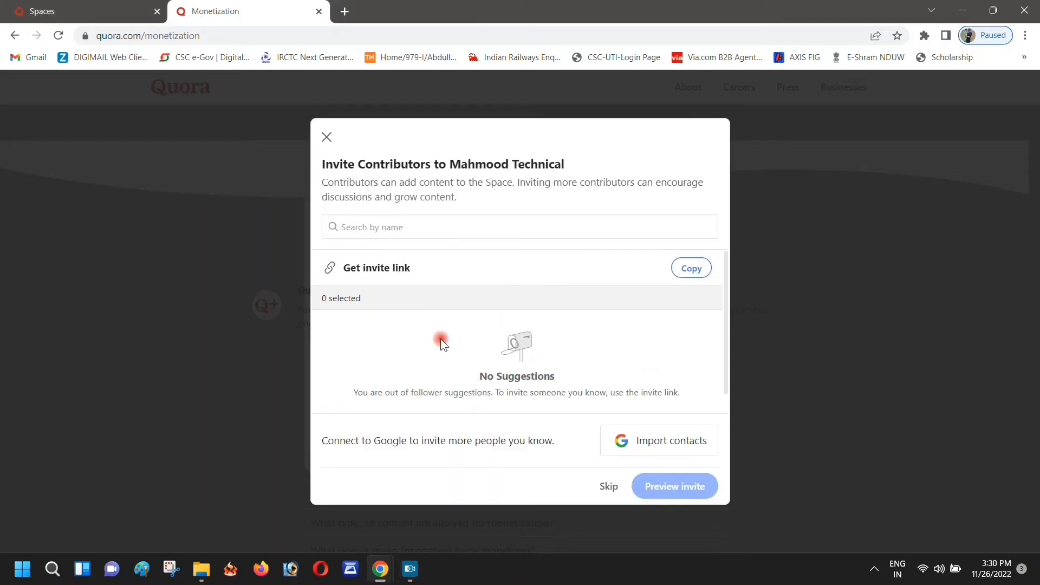
left_click(379, 227)
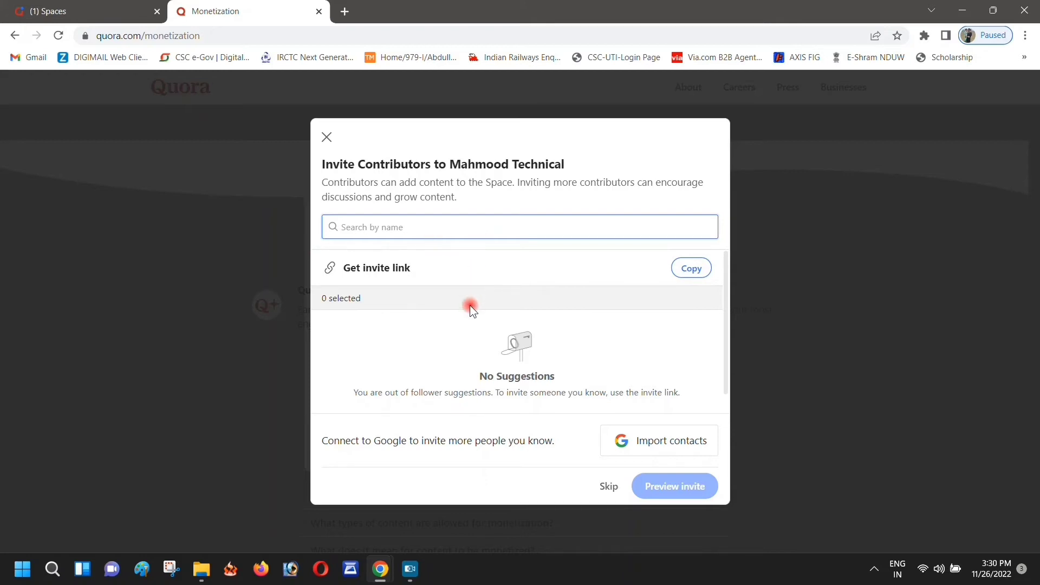
left_click(603, 486)
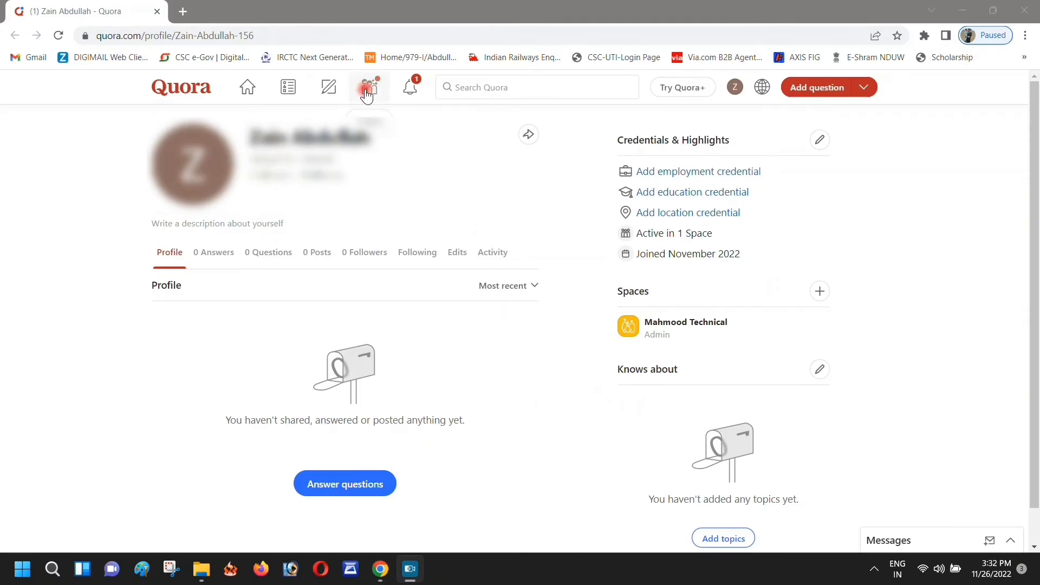
Go to Mahmood Technical from the Spaces dropdown and review its admin checklist
left_click(369, 95)
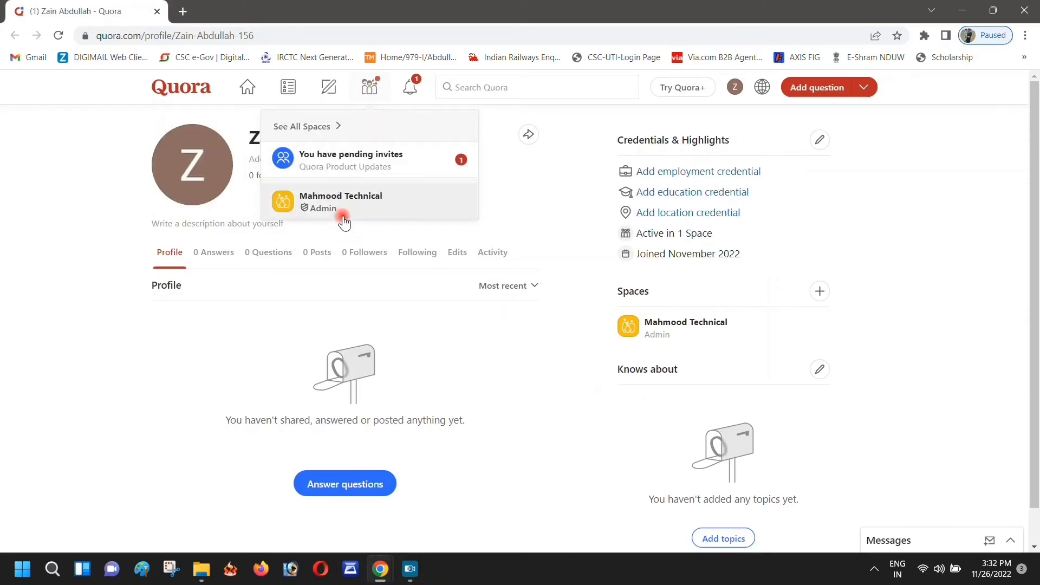
left_click(347, 206)
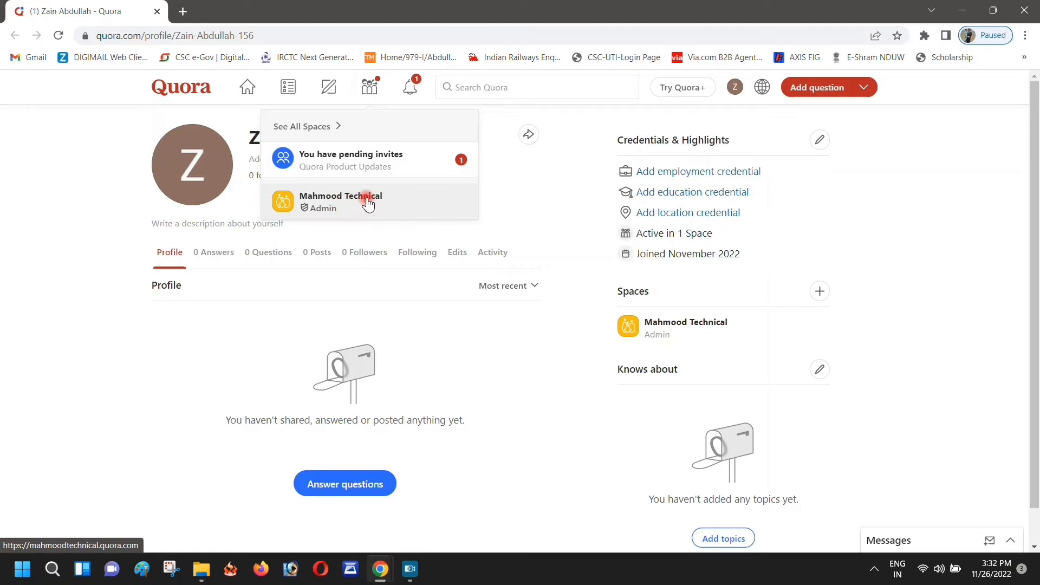
left_click(579, 566)
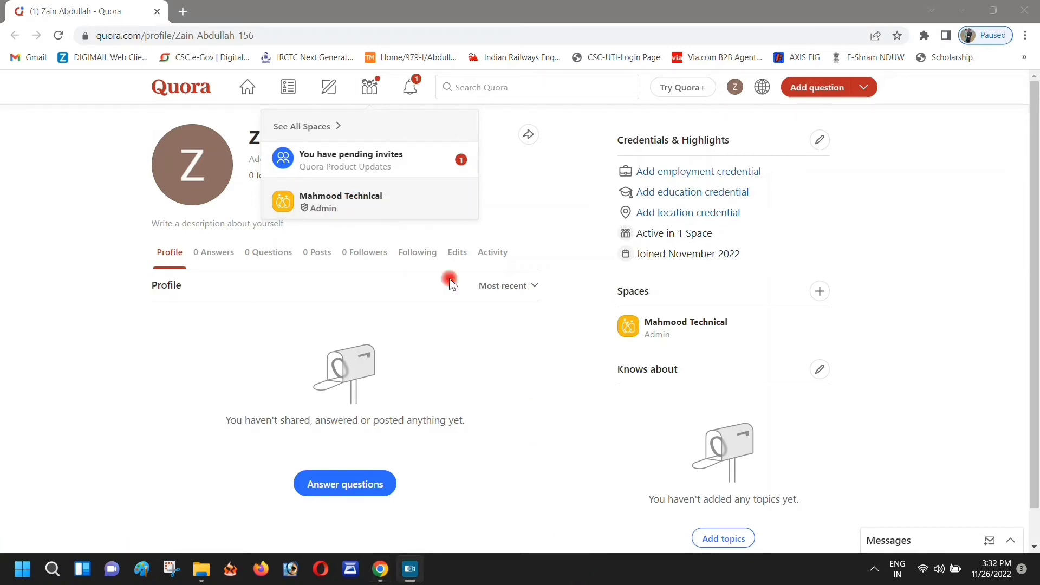
left_click(340, 204)
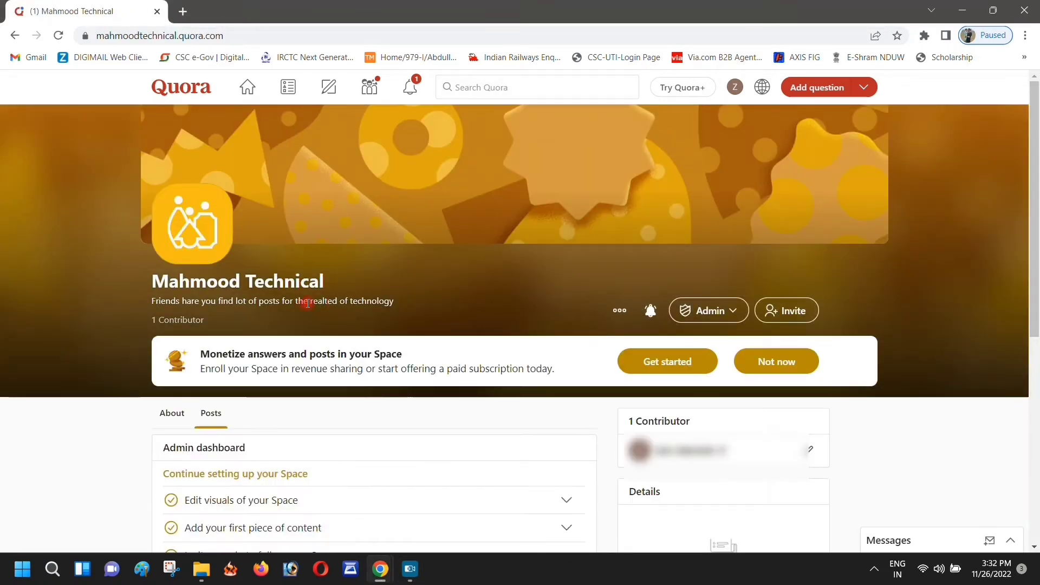
scroll(564, 330, "down", 1)
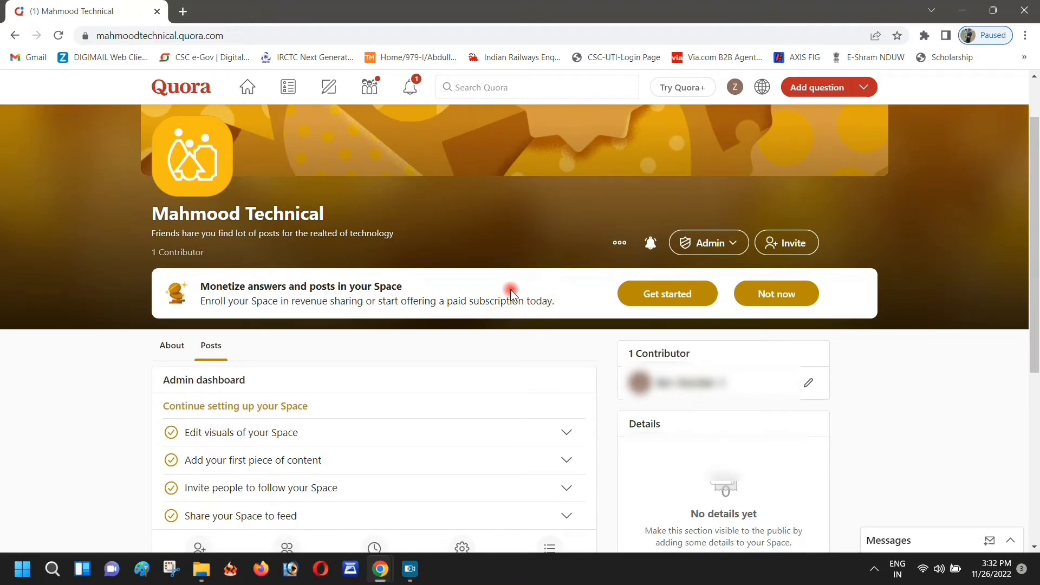
scroll(226, 112, "up", 1)
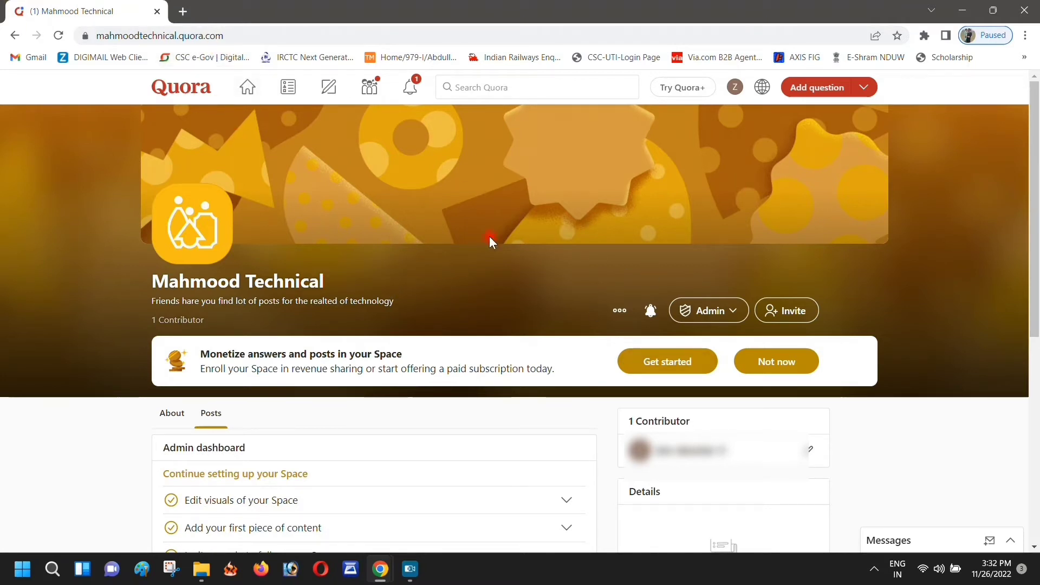
Look at the follower invite window for the Space, then close it
left_click(782, 320)
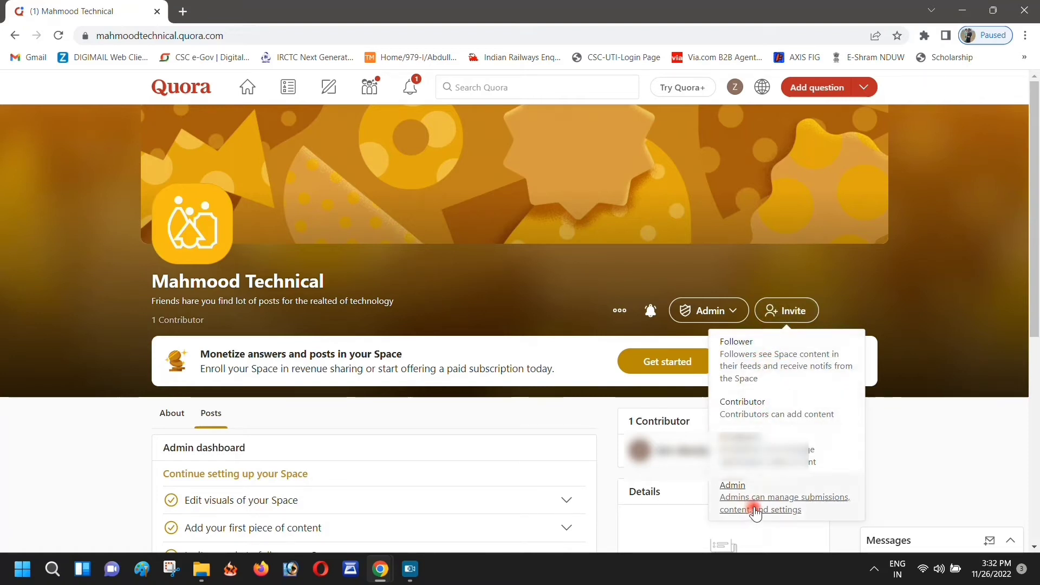
left_click(773, 362)
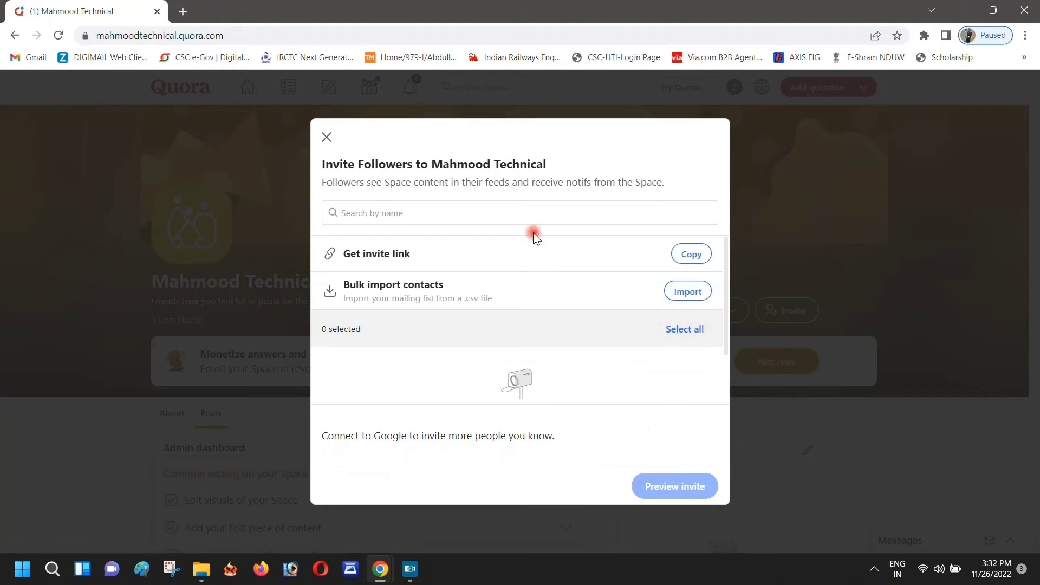
left_click(326, 136)
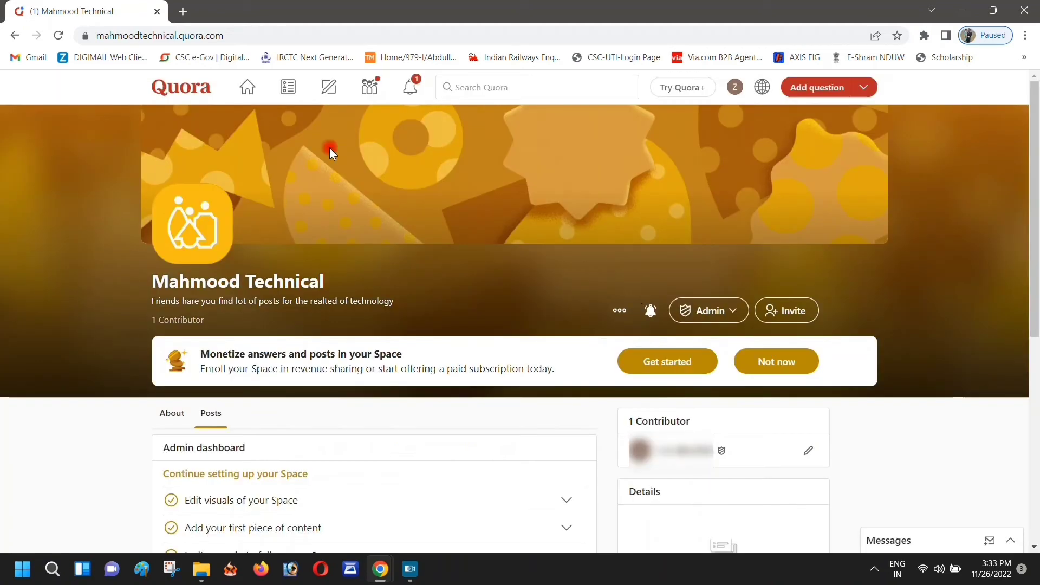
Copy the 7-day contributor invite link and close the invite dialog
left_click(786, 314)
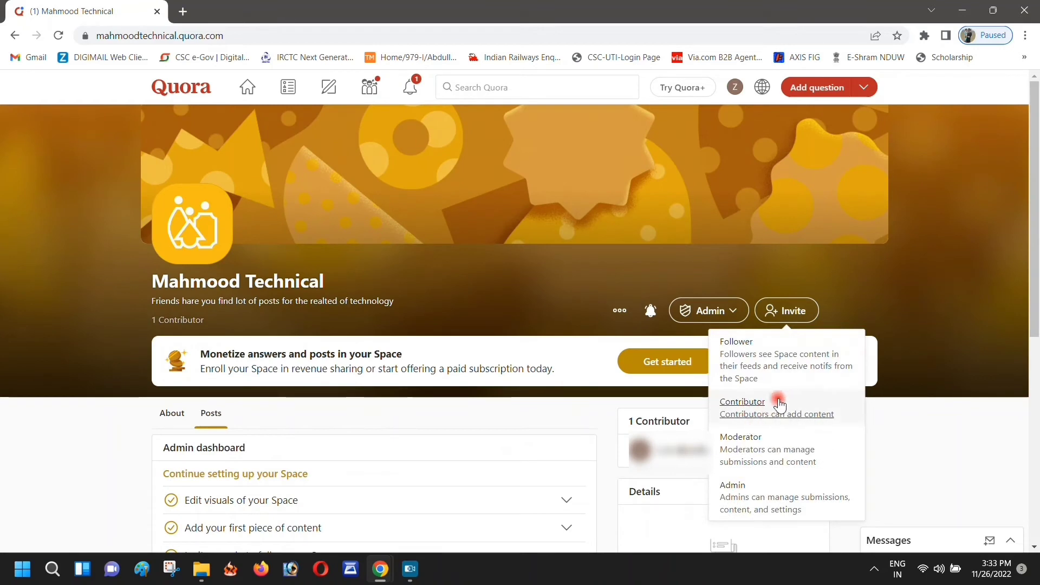
left_click(765, 429)
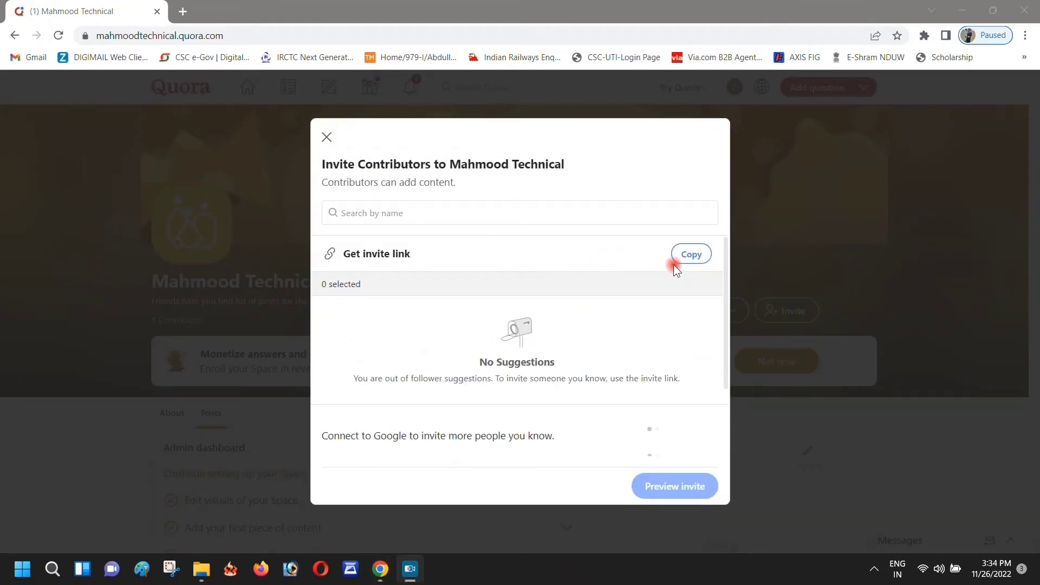
left_click(690, 256)
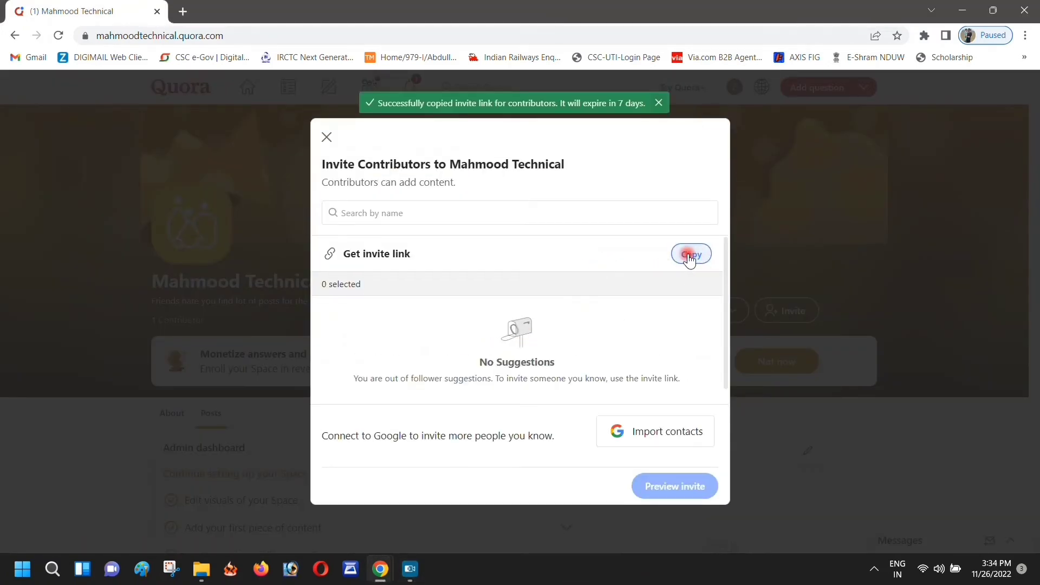
left_click(326, 139)
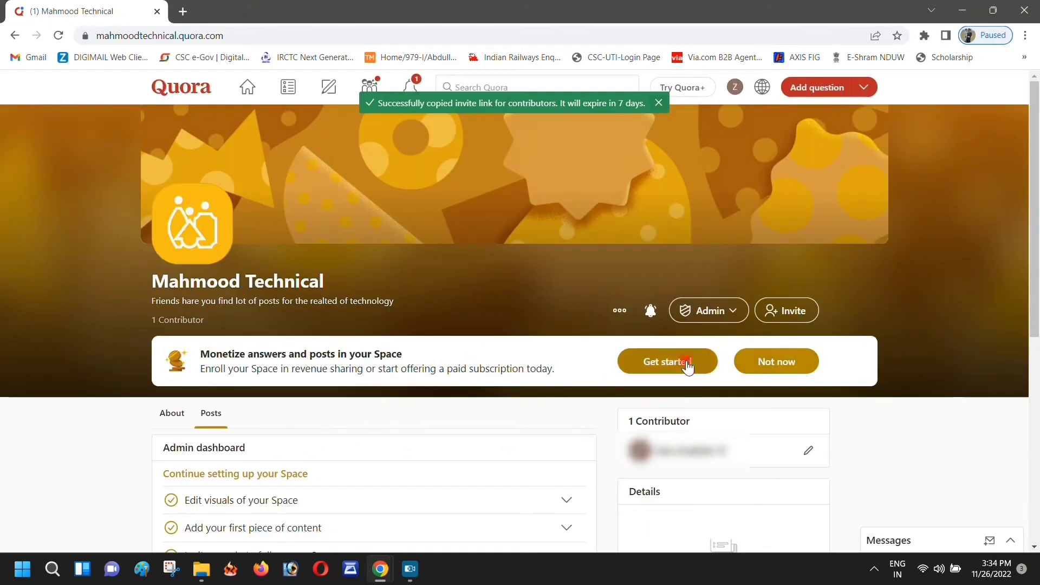
In the Space's admin settings, set the Space Color under Visuals to blue
left_click(670, 370)
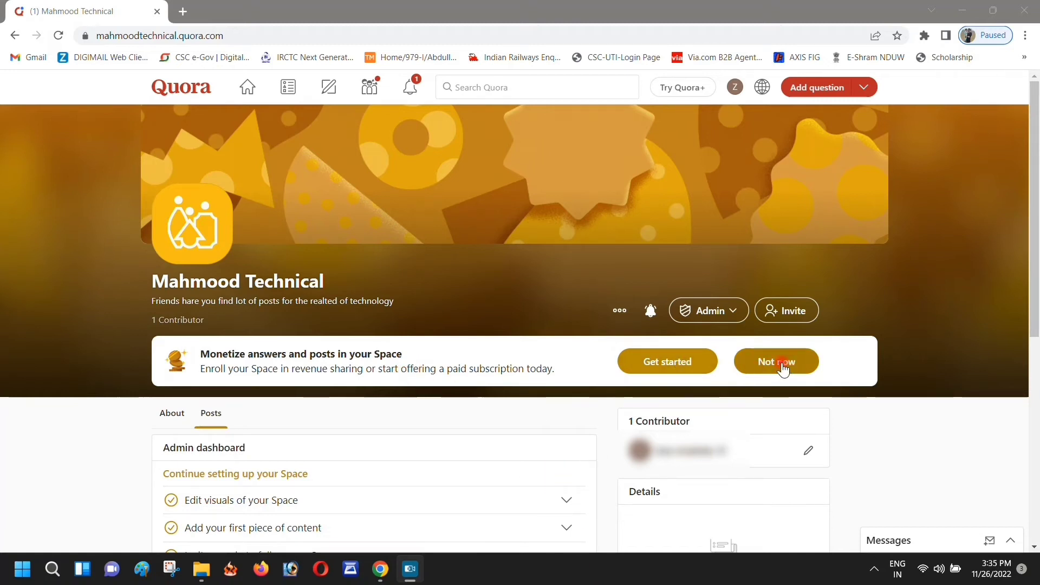
scroll(466, 405, "down", 1)
scroll(470, 410, "down", 2)
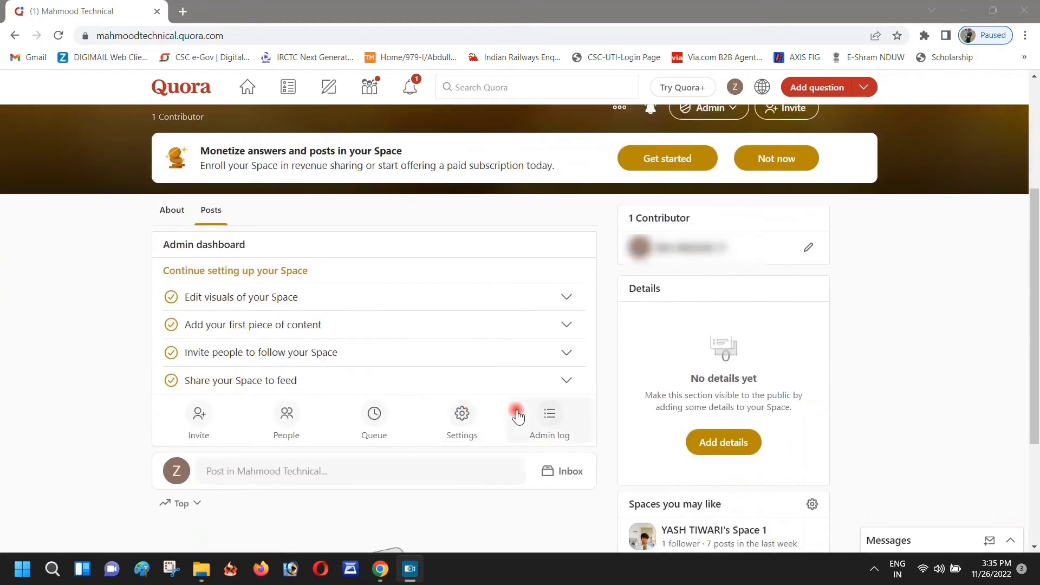
left_click(459, 424)
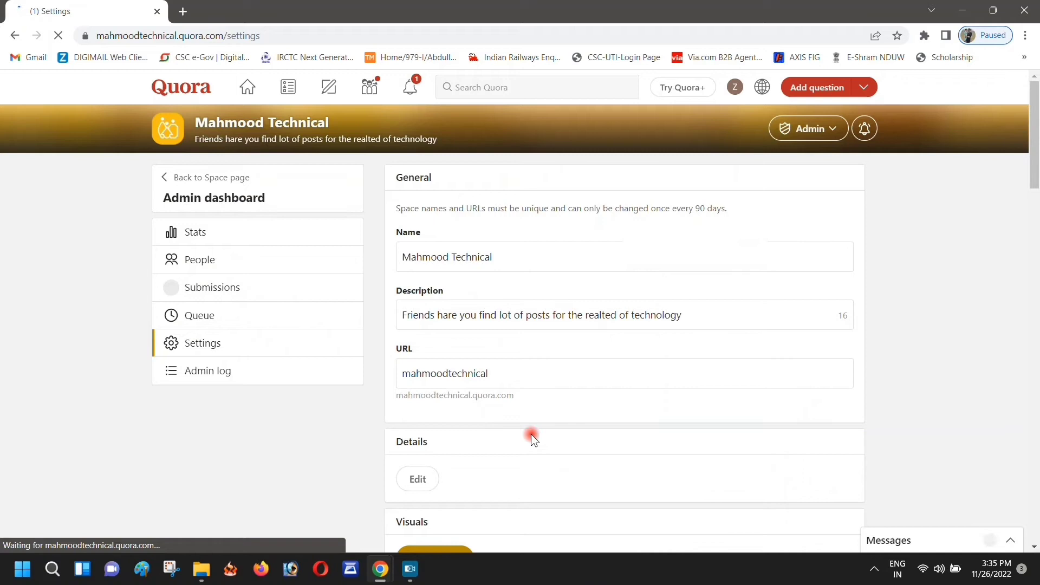
left_click(470, 370)
scroll(506, 397, "down", 4)
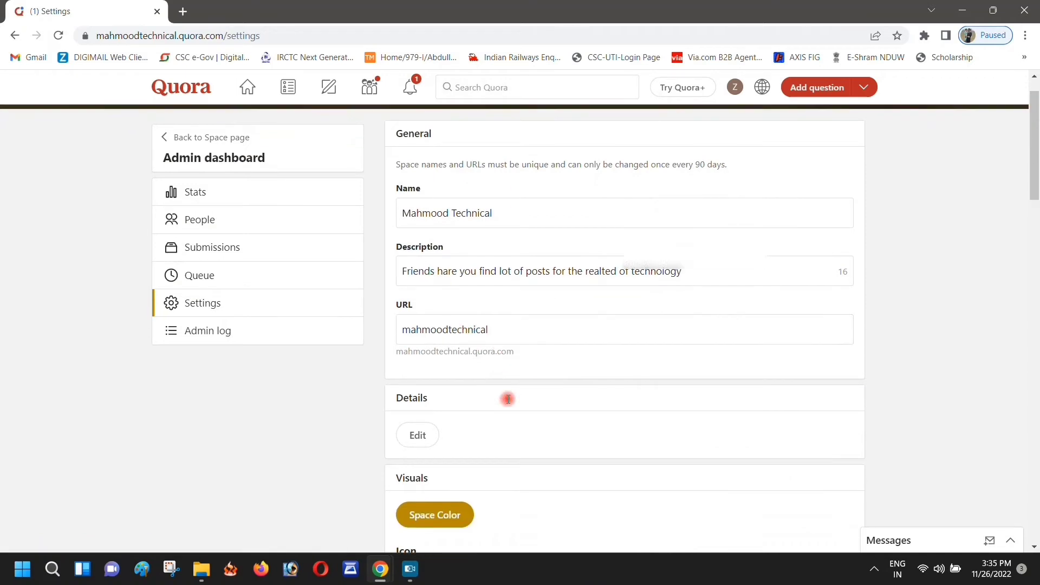
left_click(440, 355)
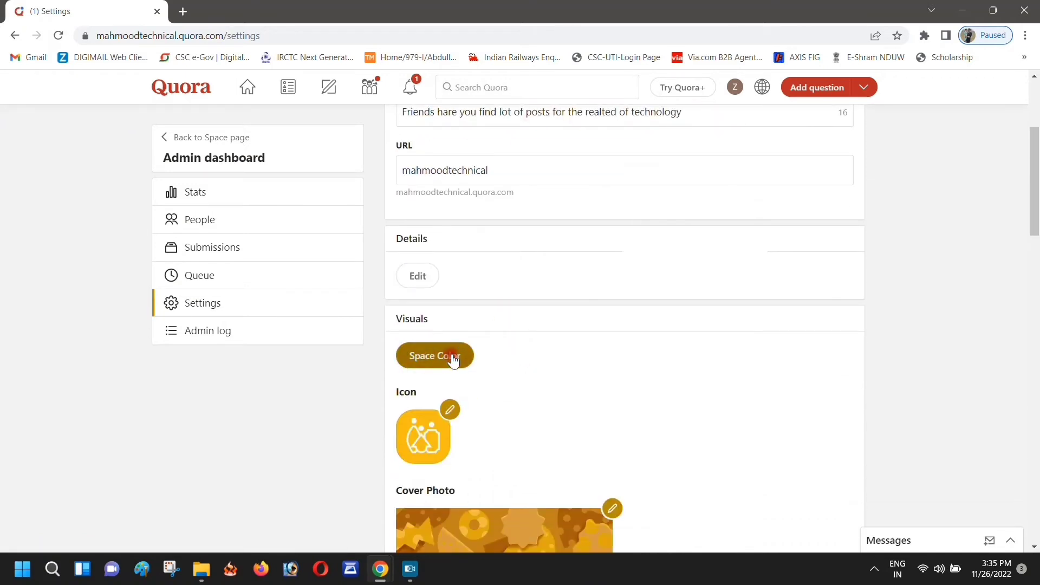
left_click(542, 357)
Review the Space's cover photo and icon settings, cancelling the cover photo replacement
scroll(572, 432, "down", 2)
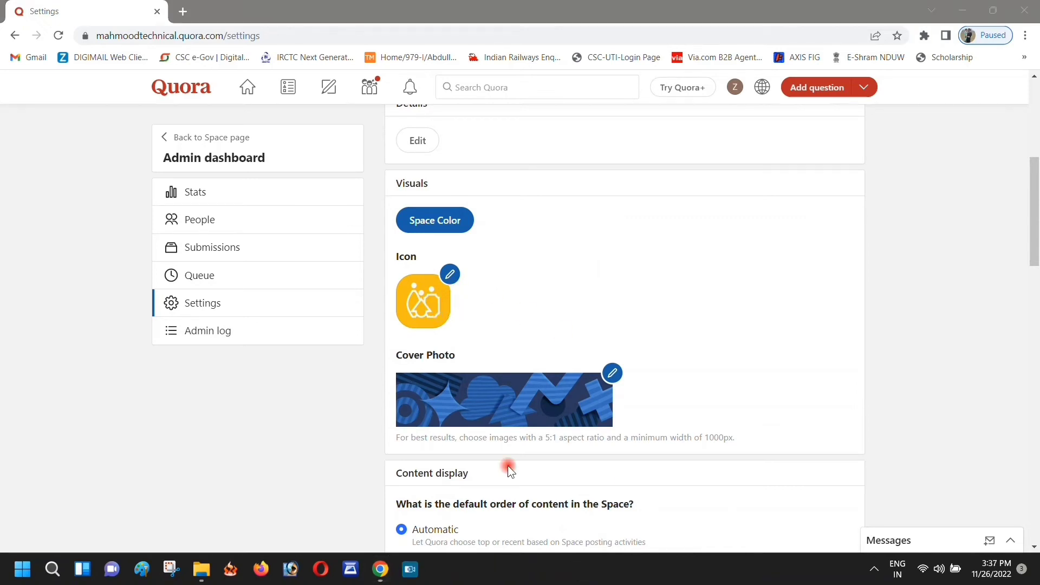
left_click(553, 573)
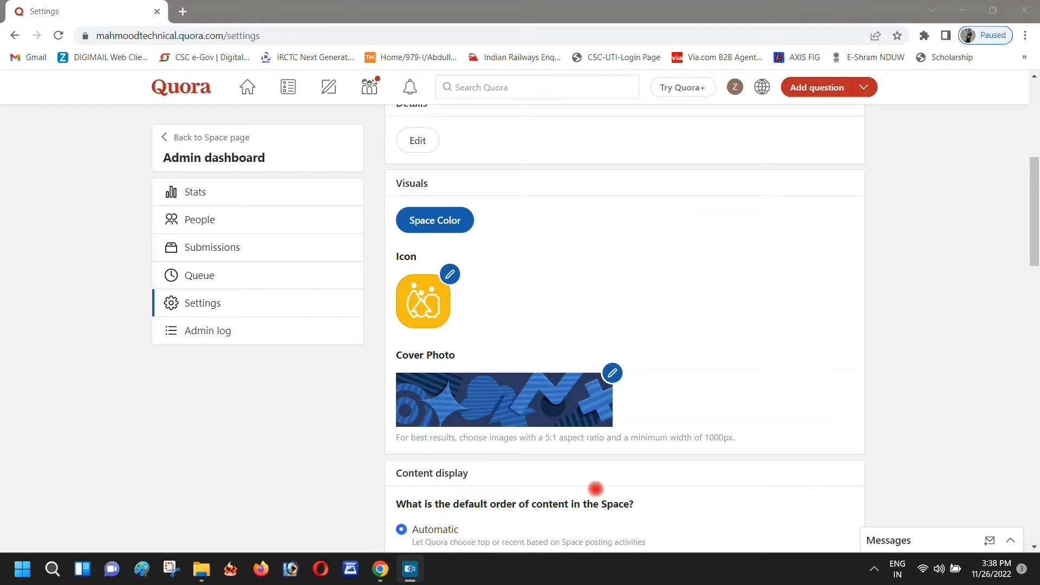
left_click(508, 410)
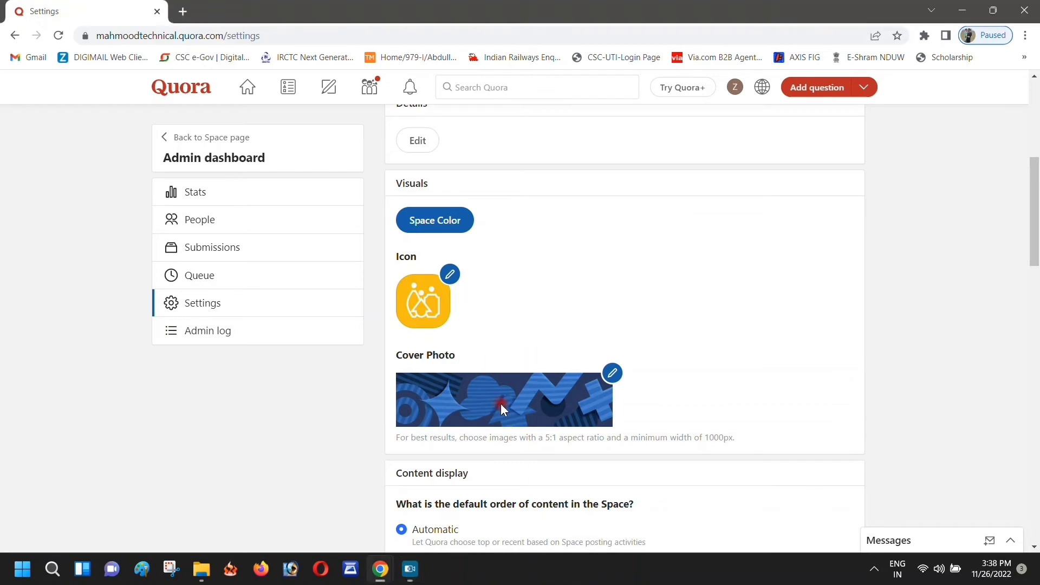
left_click(474, 303)
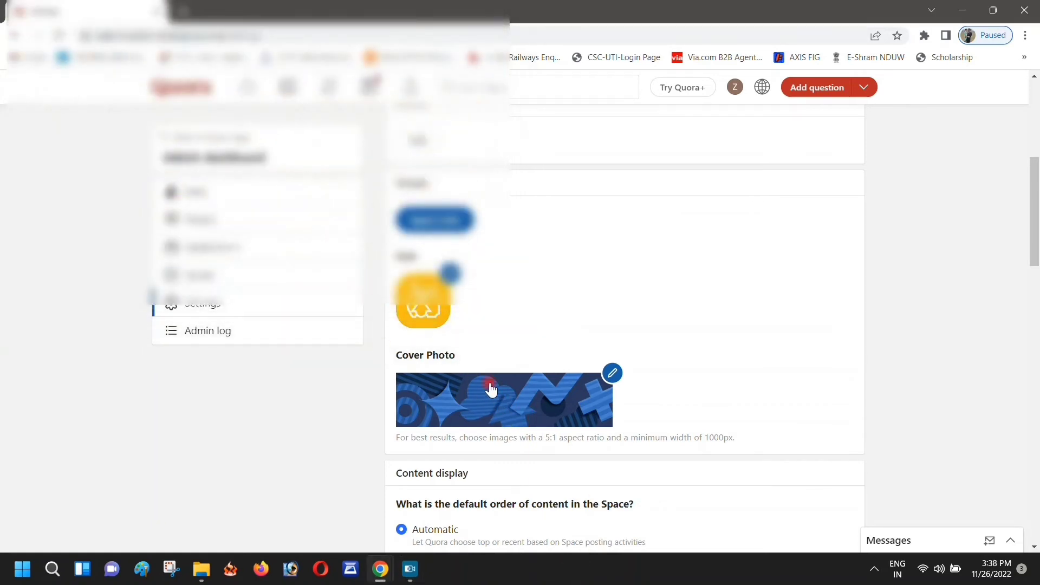
scroll(490, 401, "down", 1)
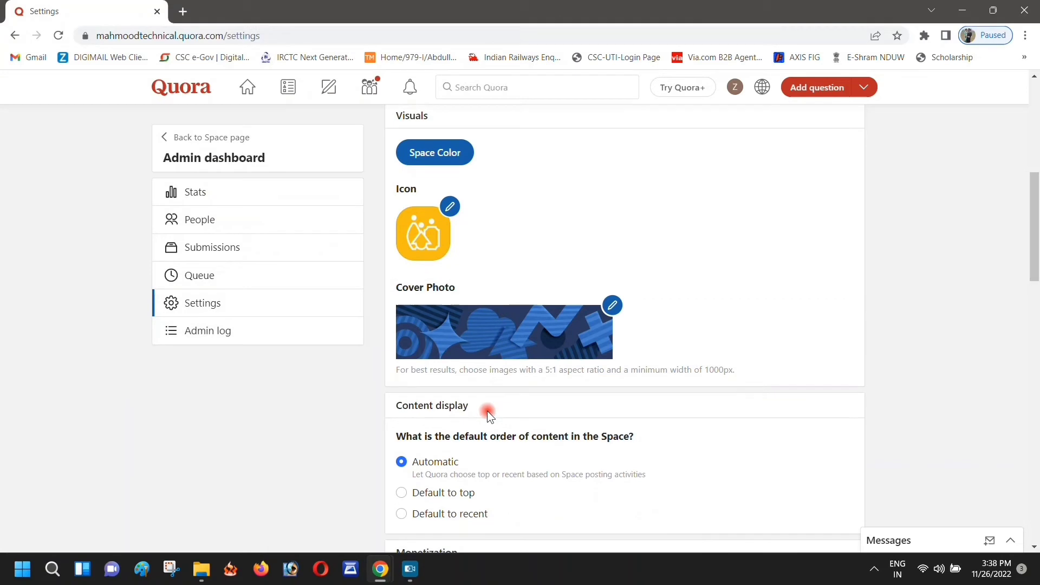
left_click(573, 576)
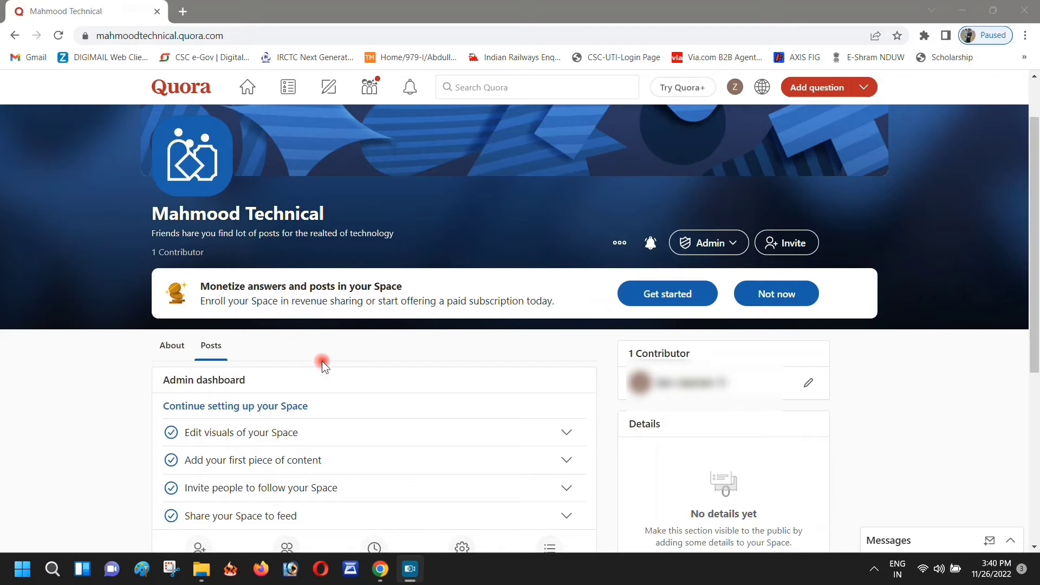
Start a new post in Mahmood Technical, toggling between the post and question forms
left_click(314, 461)
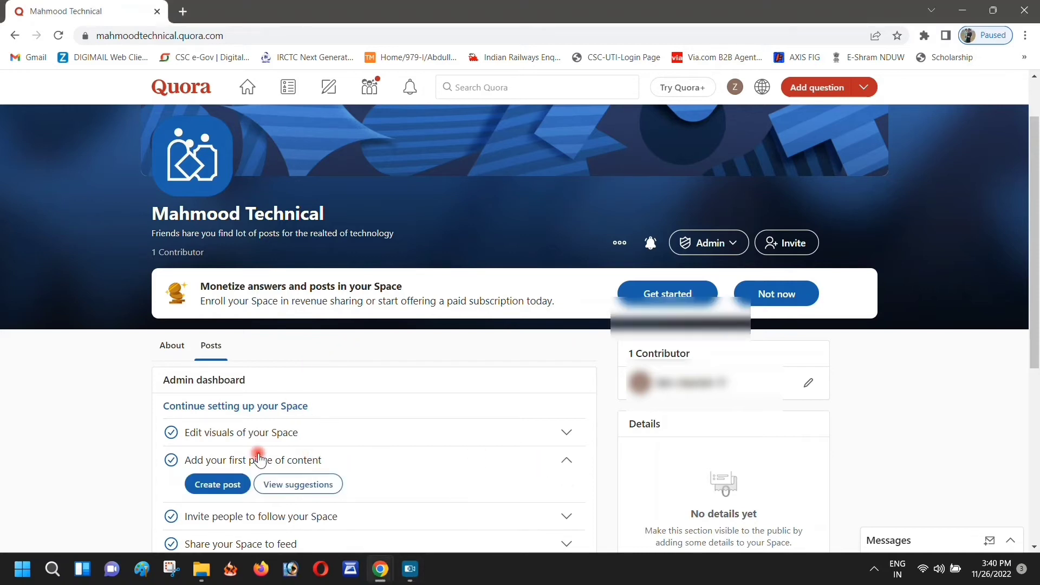
scroll(217, 477, "down", 1)
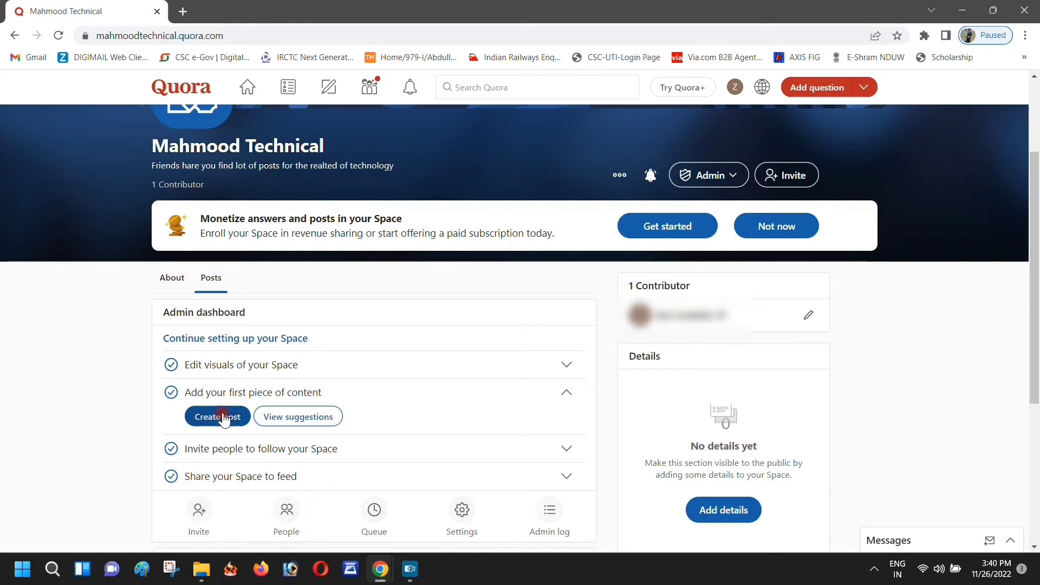
left_click(222, 416)
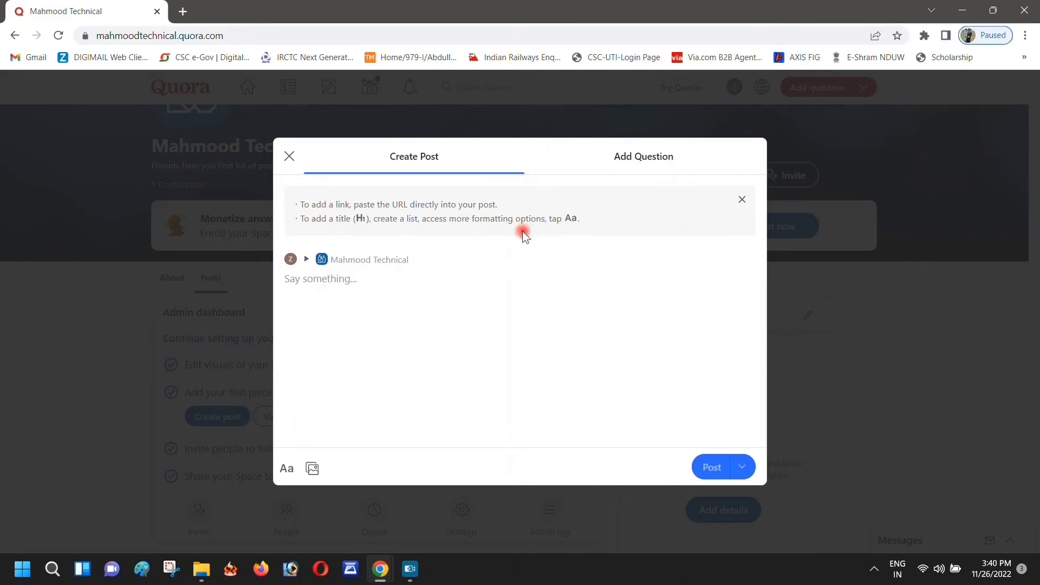
left_click(644, 157)
left_click(413, 195)
left_click(648, 198)
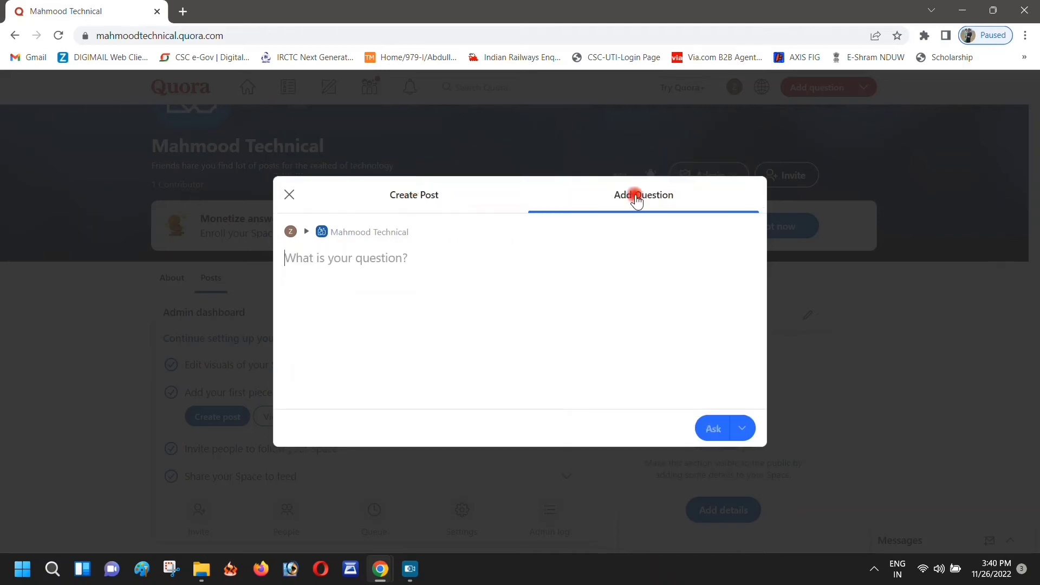
left_click(460, 197)
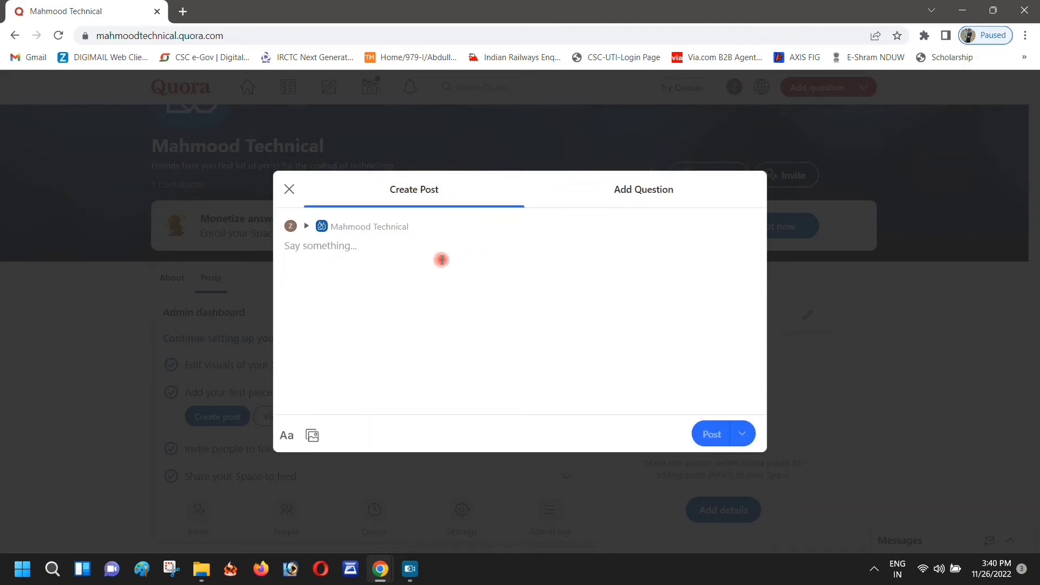
left_click(634, 194)
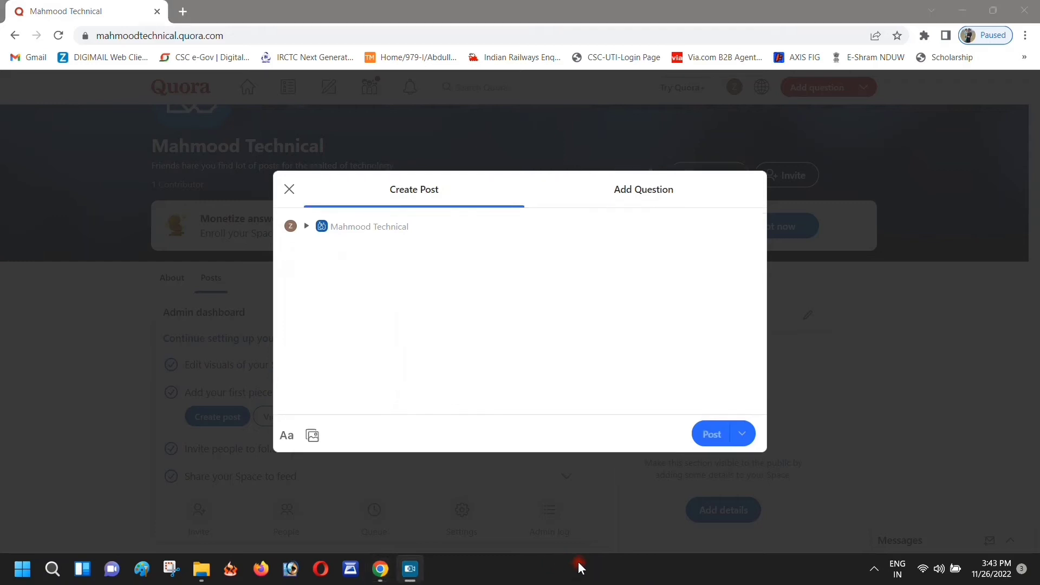
Paste the Hindi YouTube-earnings article, bold its title line, and publish it
left_click(312, 250)
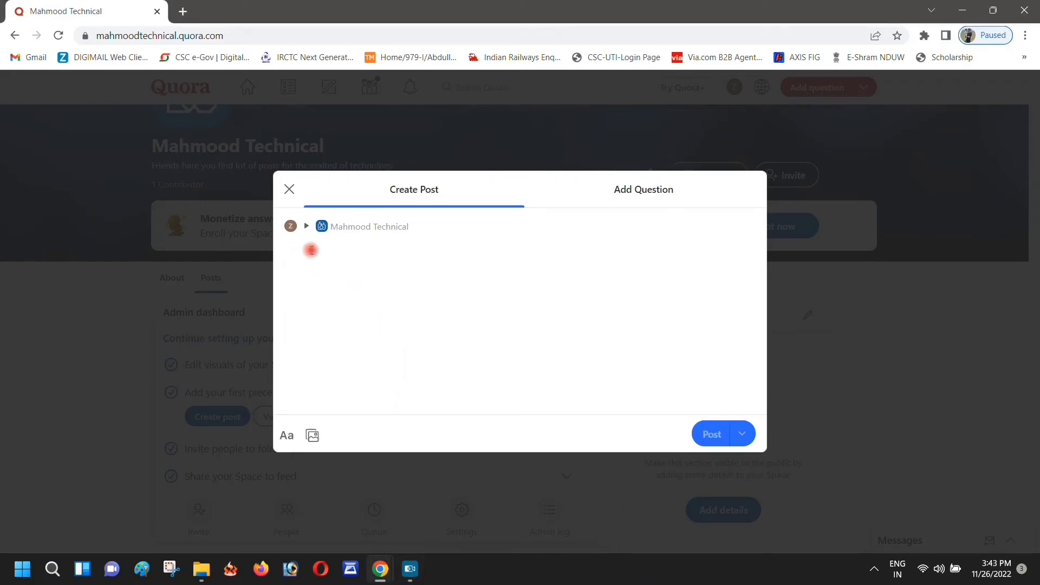
key("ctrl+v")
left_click_drag(528, 209, 286, 209)
left_click(287, 472)
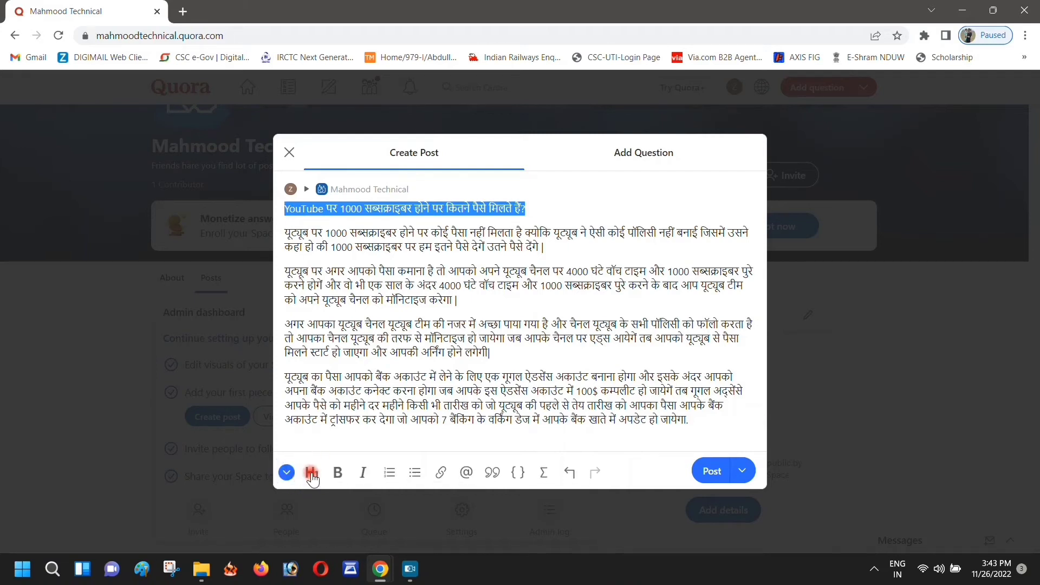
left_click(338, 473)
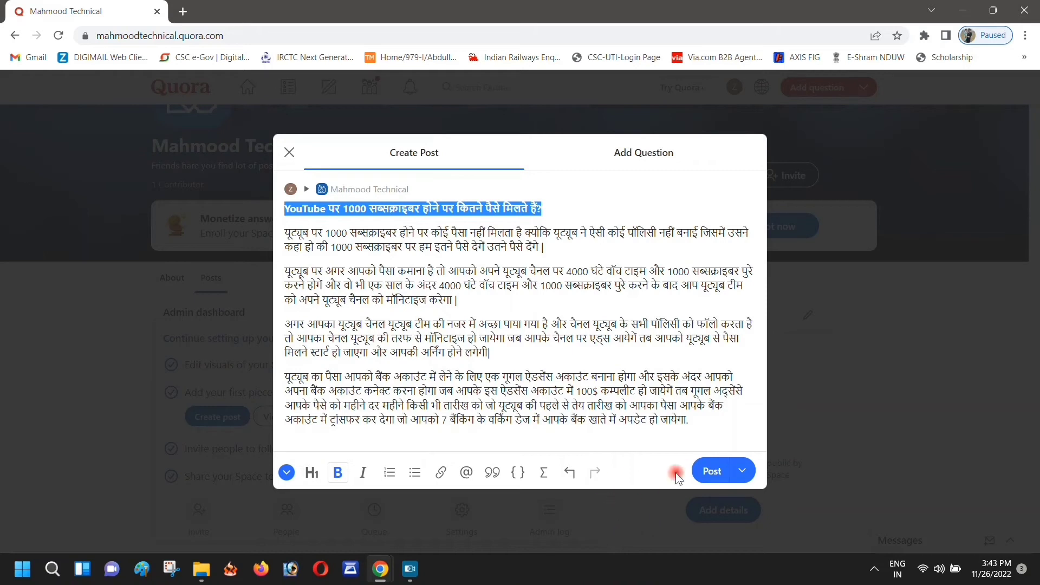
left_click(577, 438)
left_click(720, 474)
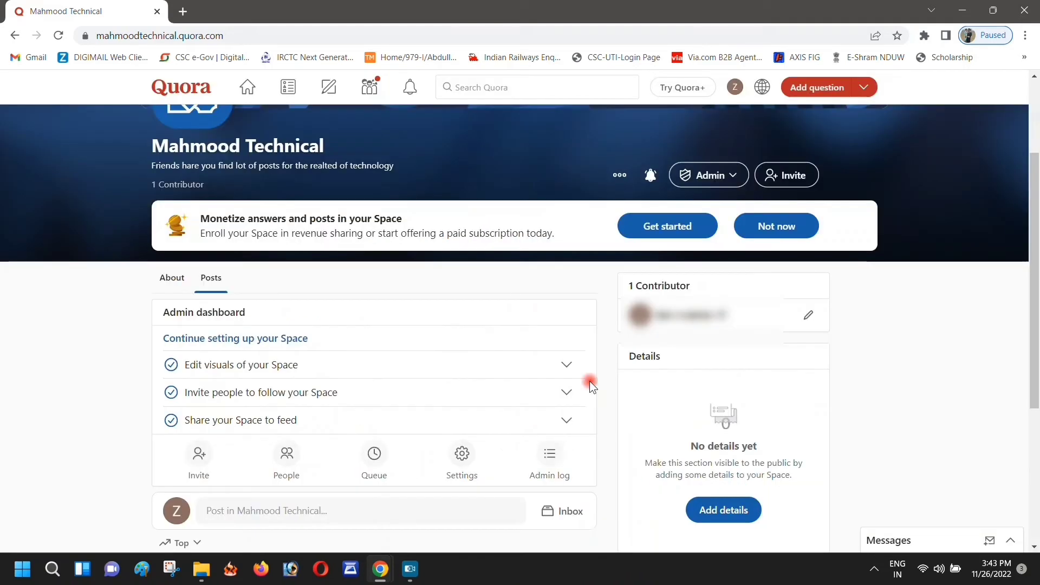
Scroll down the Space to the new Hindi post and confirm it shows 1 view
left_click(488, 394)
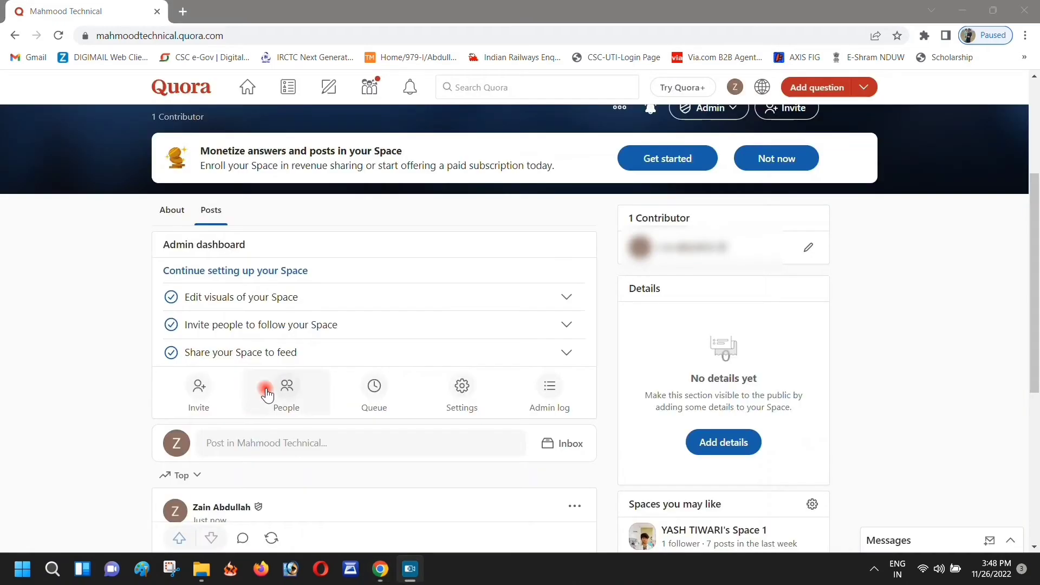
scroll(223, 422, "down", 1)
scroll(222, 422, "down", 2)
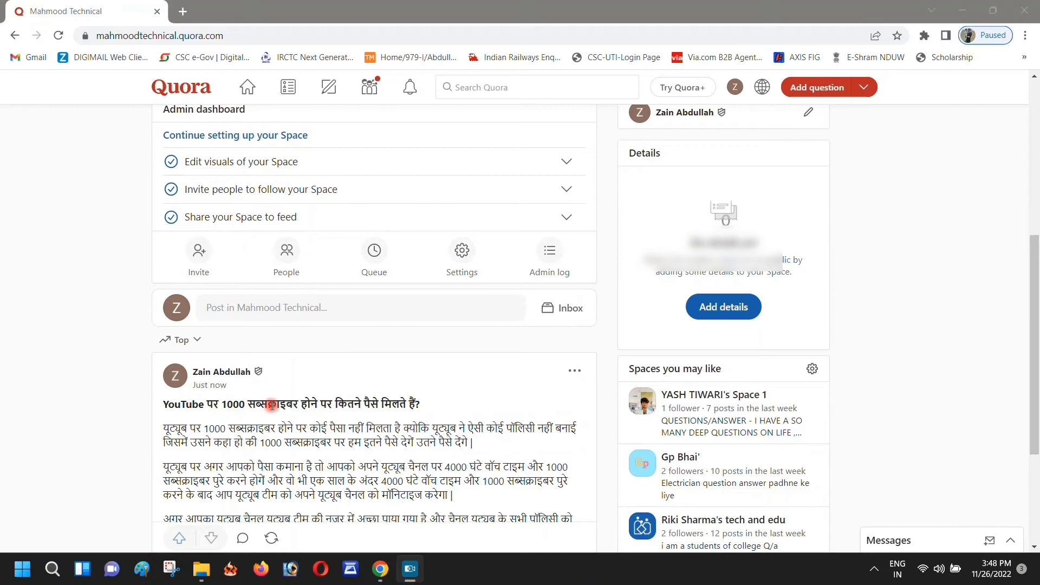
scroll(233, 421, "down", 1)
scroll(238, 371, "down", 2)
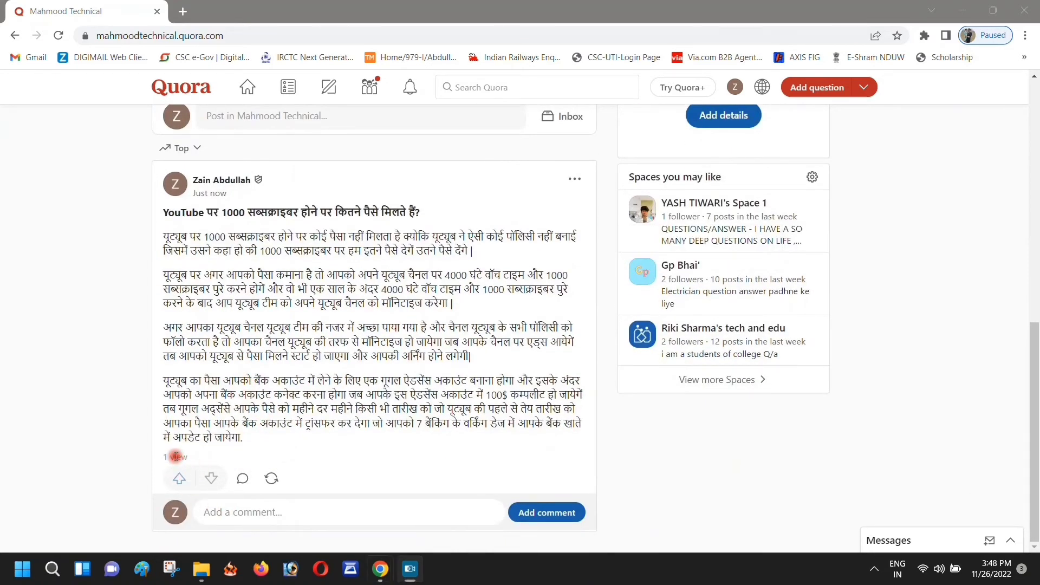
left_click_drag(175, 457, 255, 459)
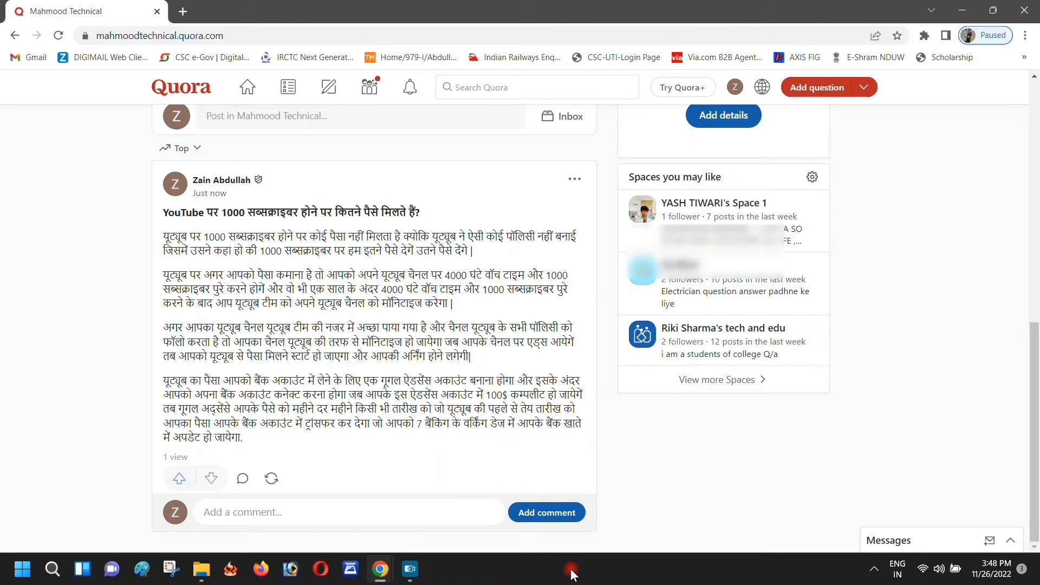
Return to the top and start monetization enrollment from the Monetize banner
scroll(365, 422, "up", 6)
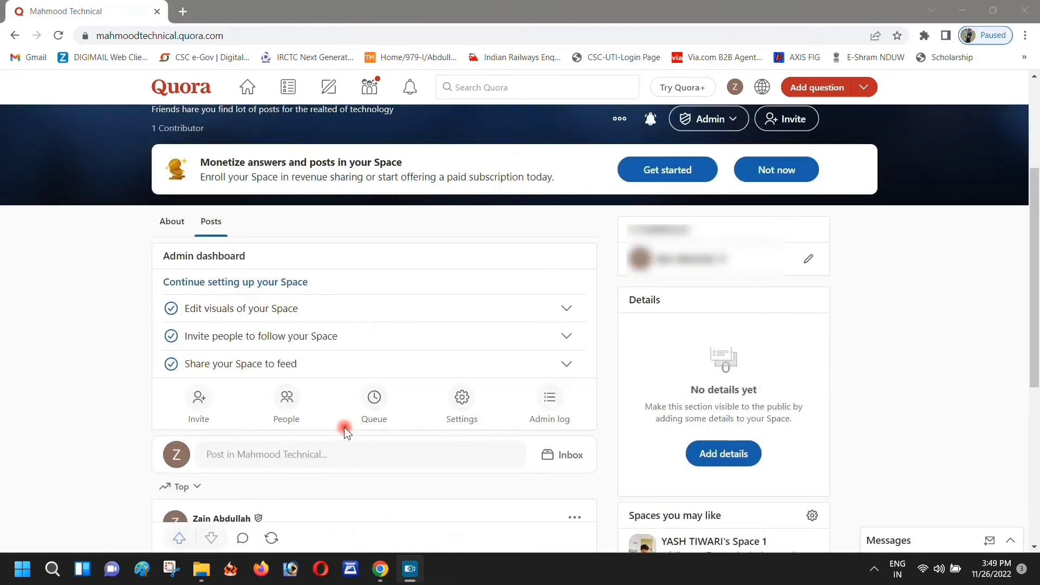
scroll(344, 425, "down", 4)
scroll(442, 354, "up", 4)
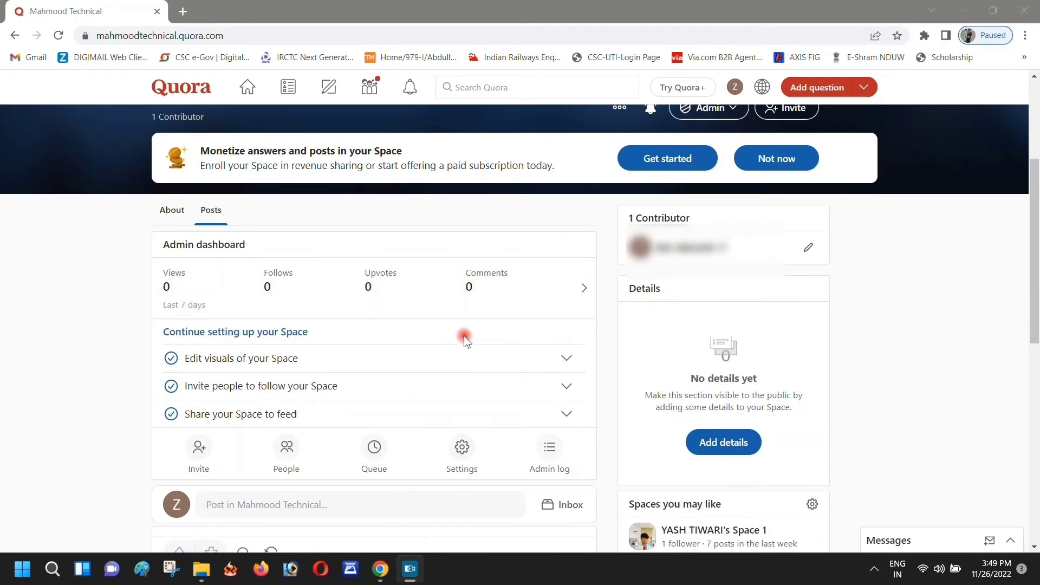
scroll(442, 318, "down", 10)
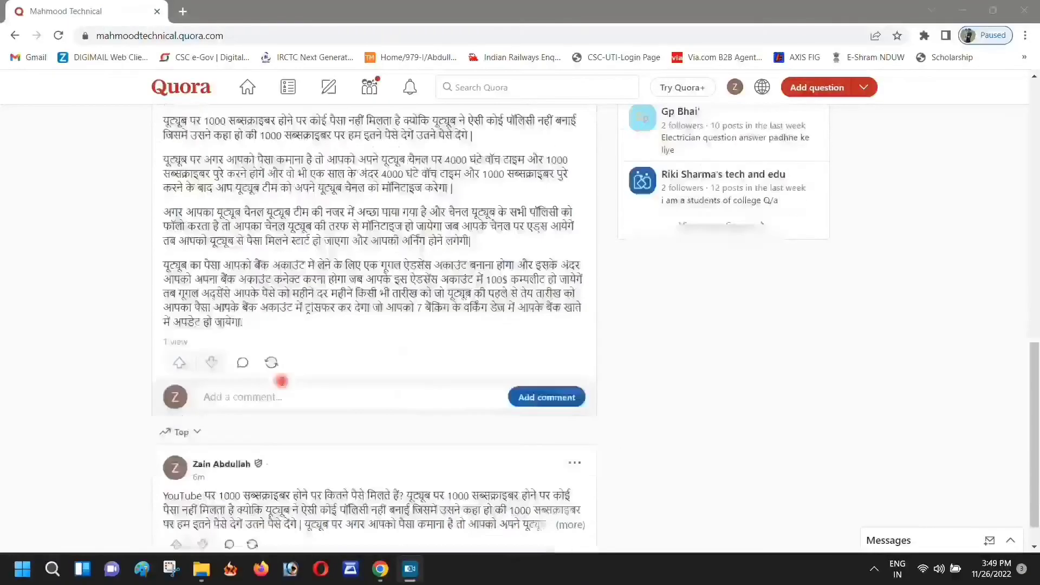
scroll(306, 383, "up", 4)
scroll(305, 380, "down", 4)
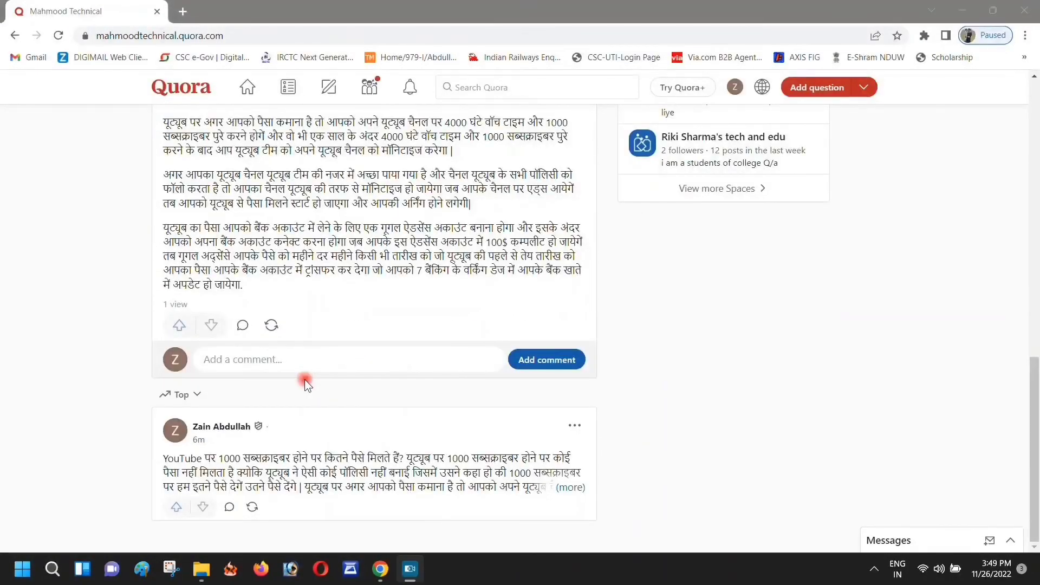
scroll(304, 379, "up", 10)
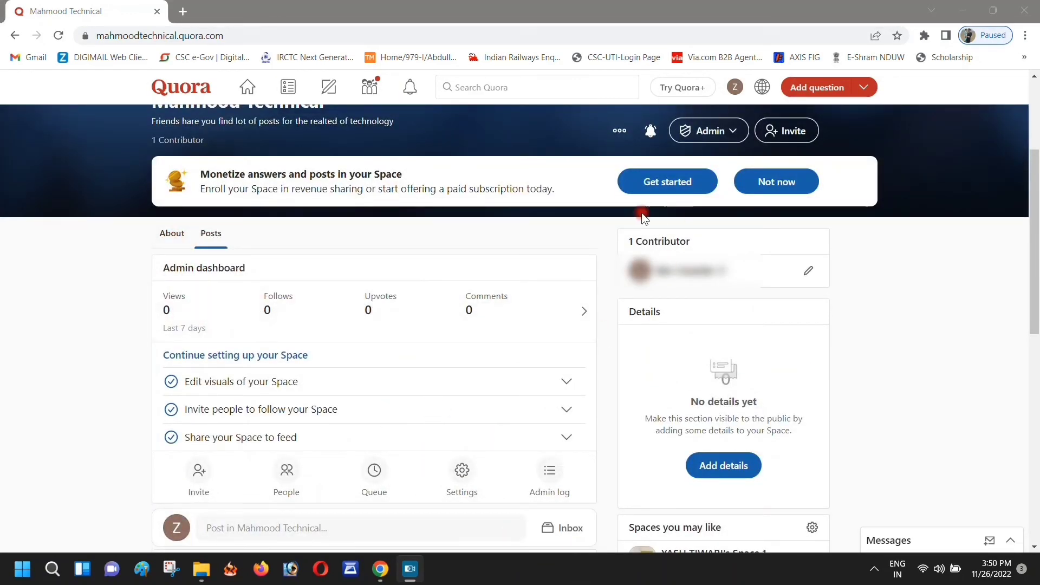
left_click(671, 181)
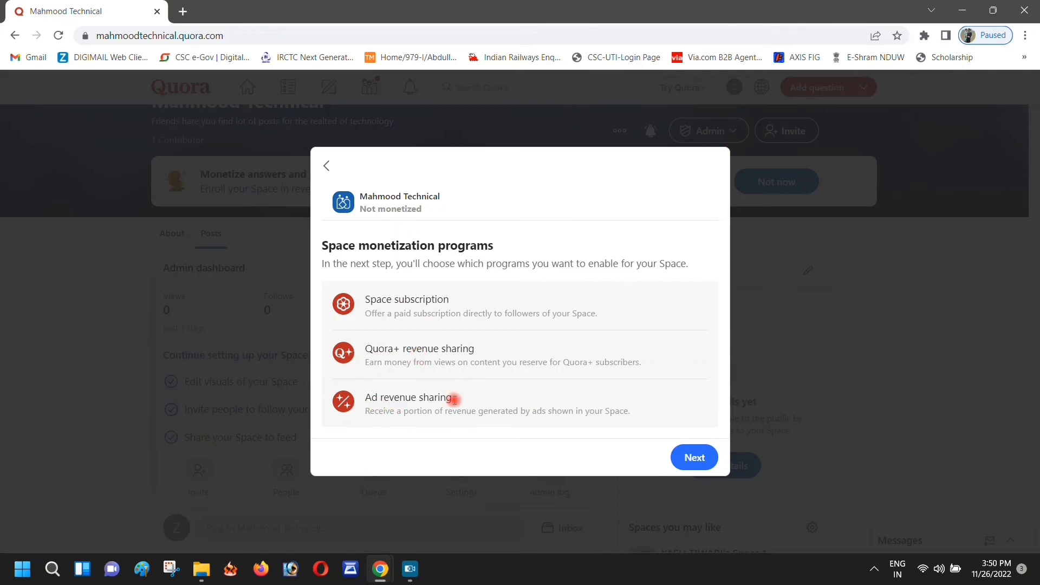
Skip the Space subscription program, then skip Quora+ revenue sharing ($6.99/mo or $47.88/yr)
left_click(693, 459)
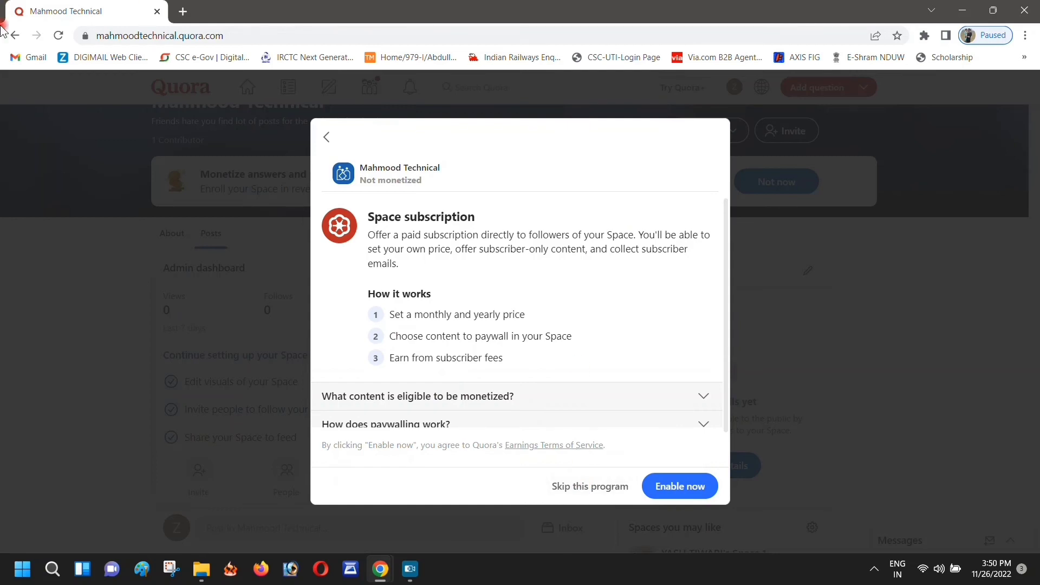
left_click(572, 487)
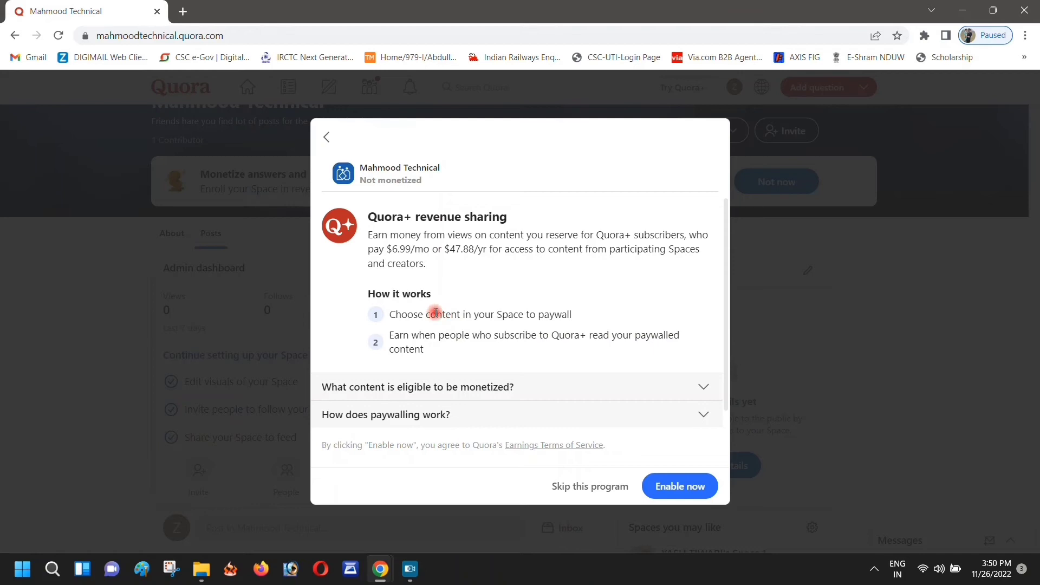
left_click_drag(382, 235, 518, 233)
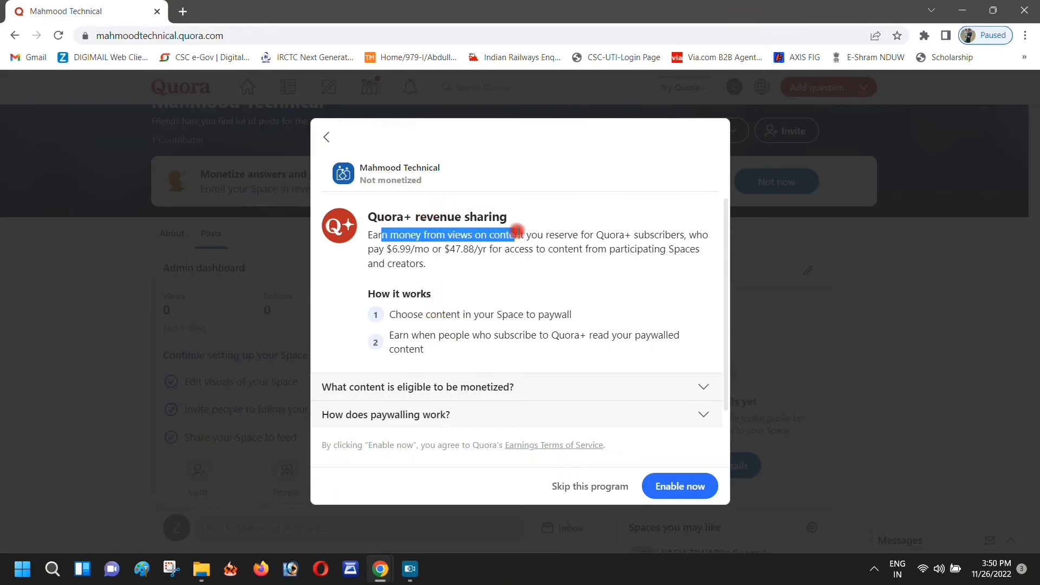
triple_click(568, 235)
triple_click(585, 248)
left_click(573, 277)
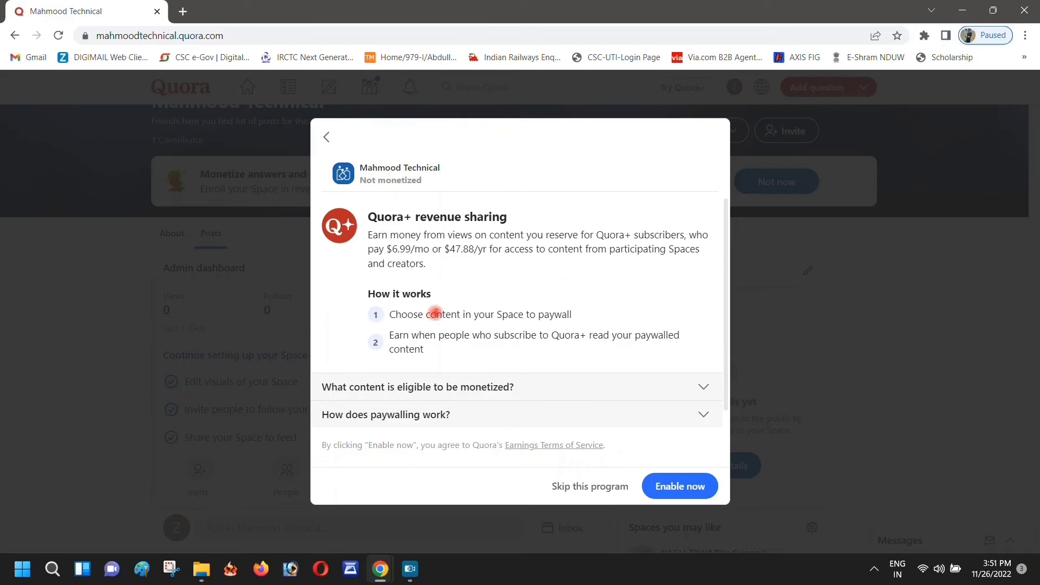
left_click(594, 490)
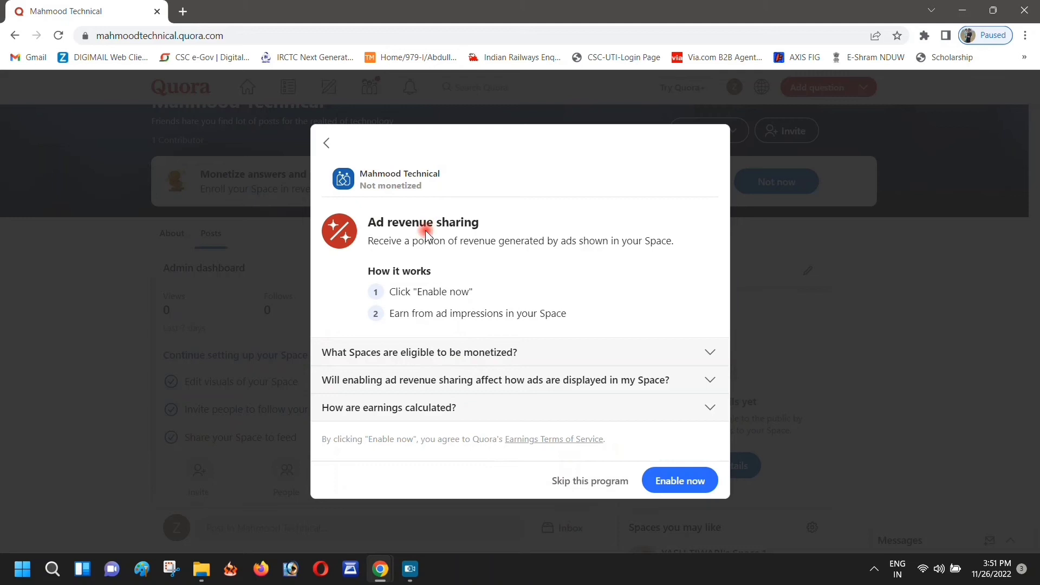
Review the ad-impression earnings terms, enable ad revenue sharing, and go back to Mahmood Technical
left_click_drag(370, 242, 626, 243)
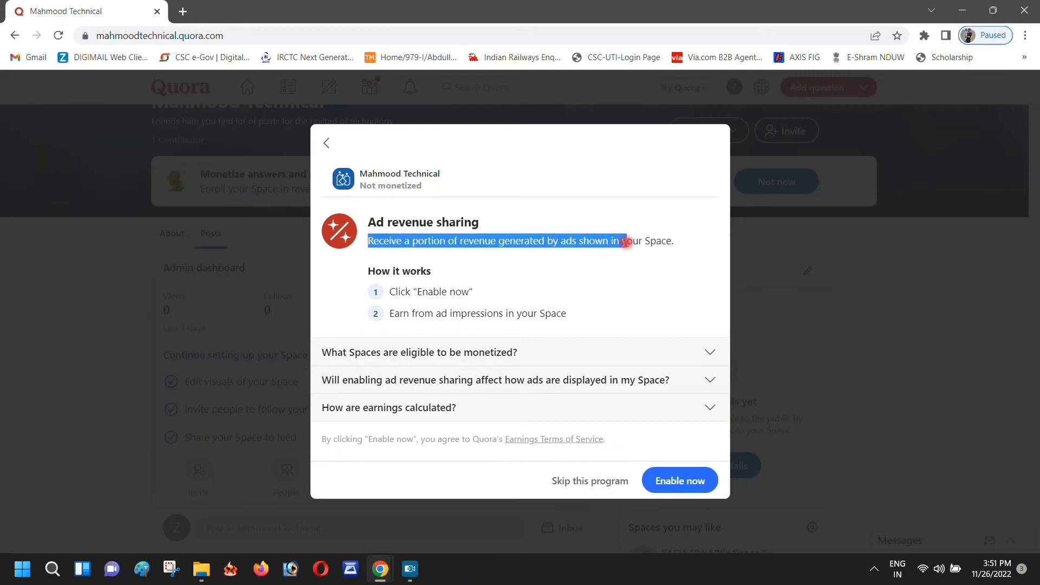
triple_click(626, 243)
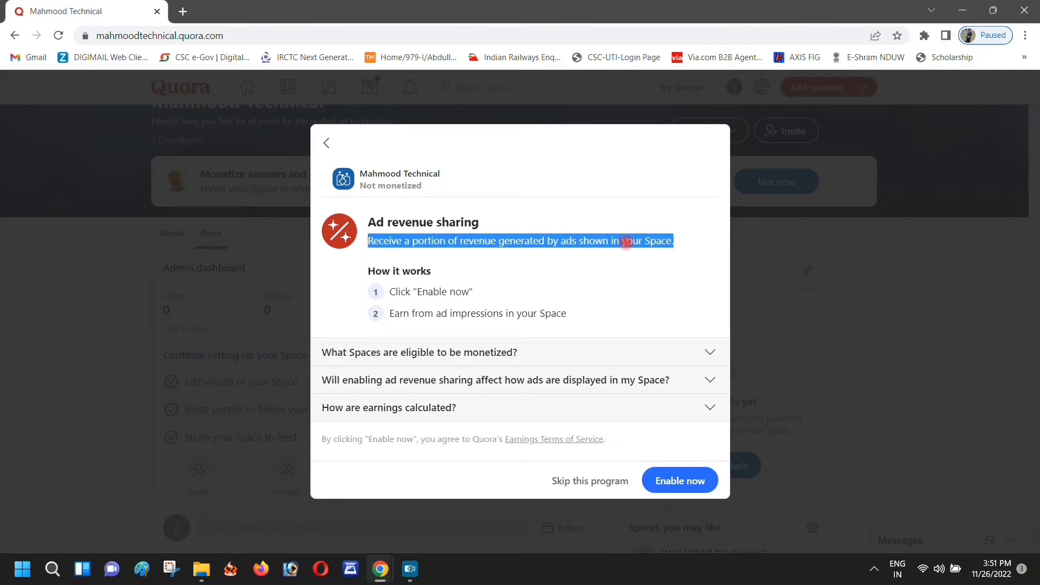
triple_click(480, 317)
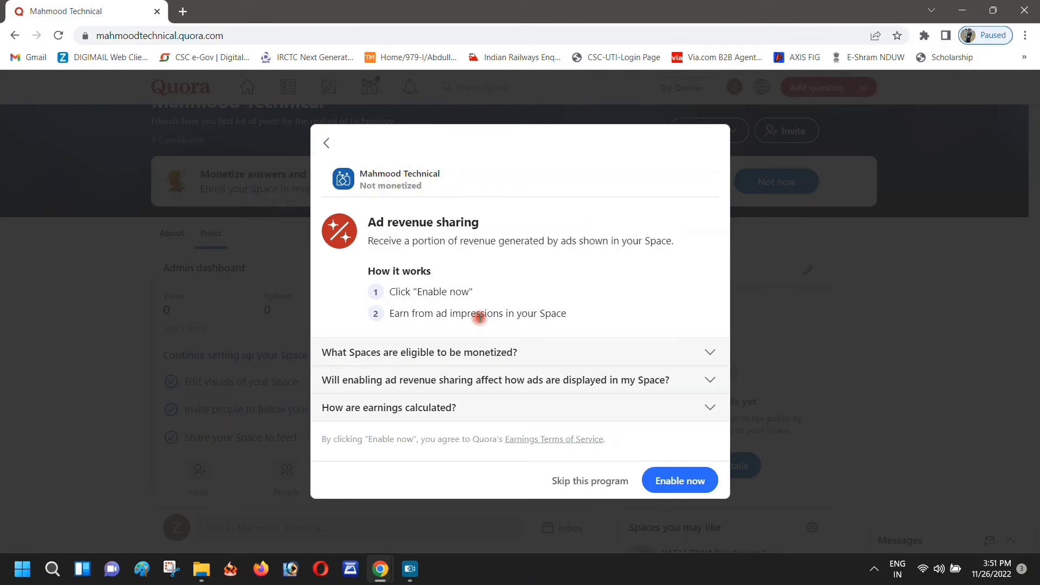
left_click(499, 317)
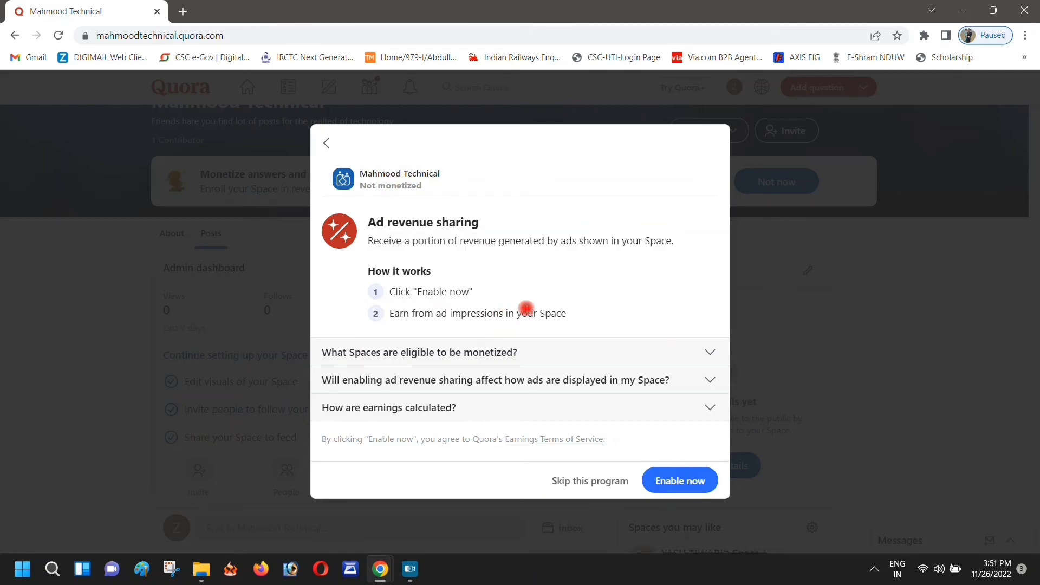
left_click(674, 485)
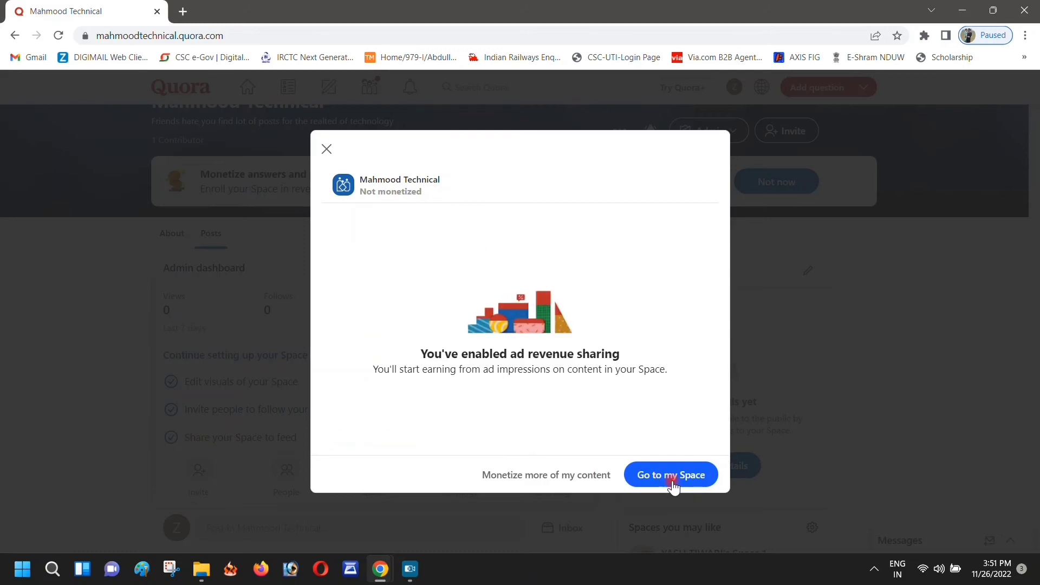
left_click(661, 479)
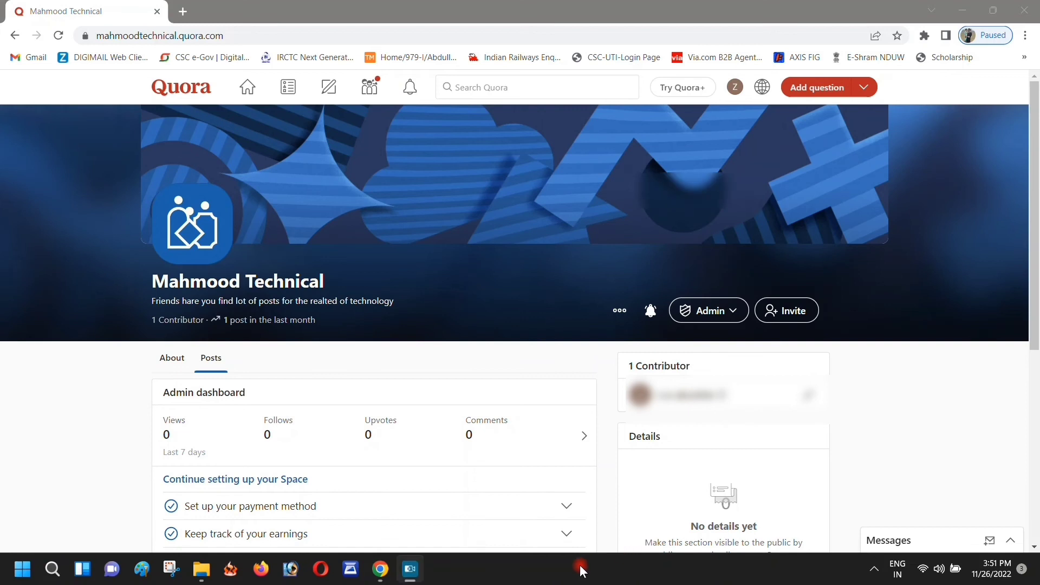
On the Space's Earnings page ($0.00 toward a $10.00 payout), begin Stripe payout account setup
scroll(545, 512, "down", 4)
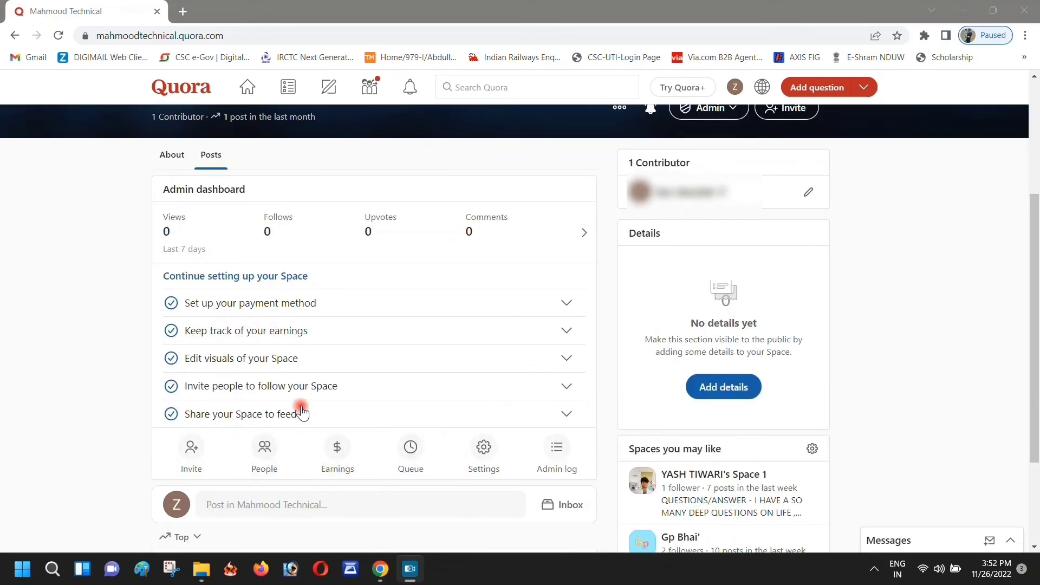
left_click(335, 454)
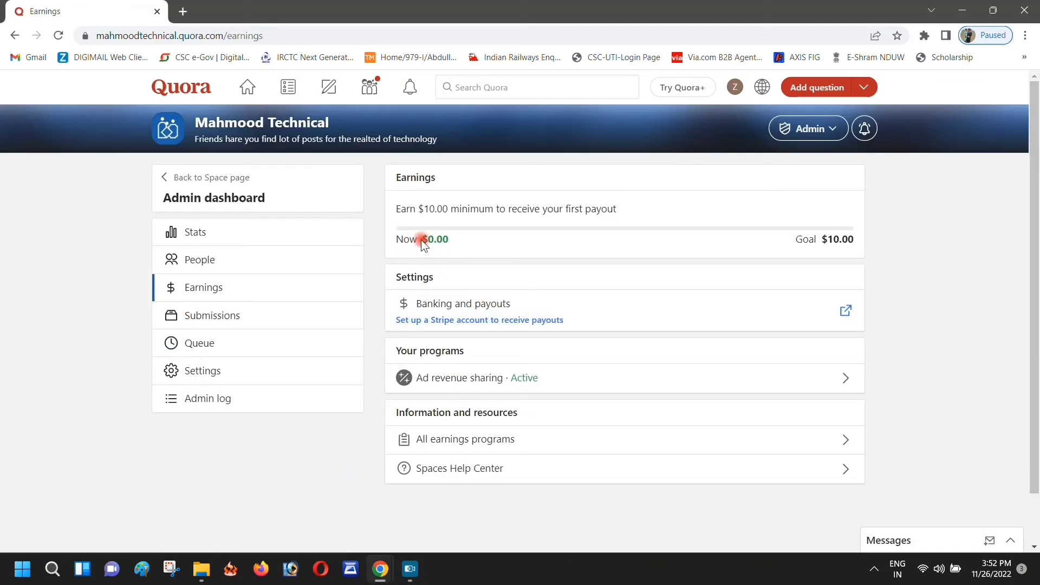
left_click_drag(403, 240, 553, 245)
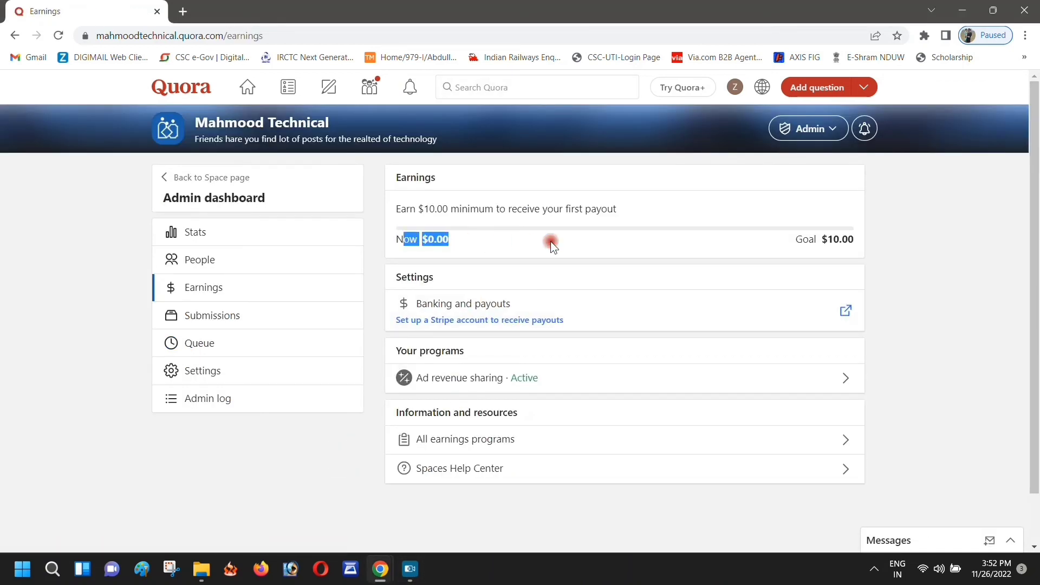
double_click(838, 240)
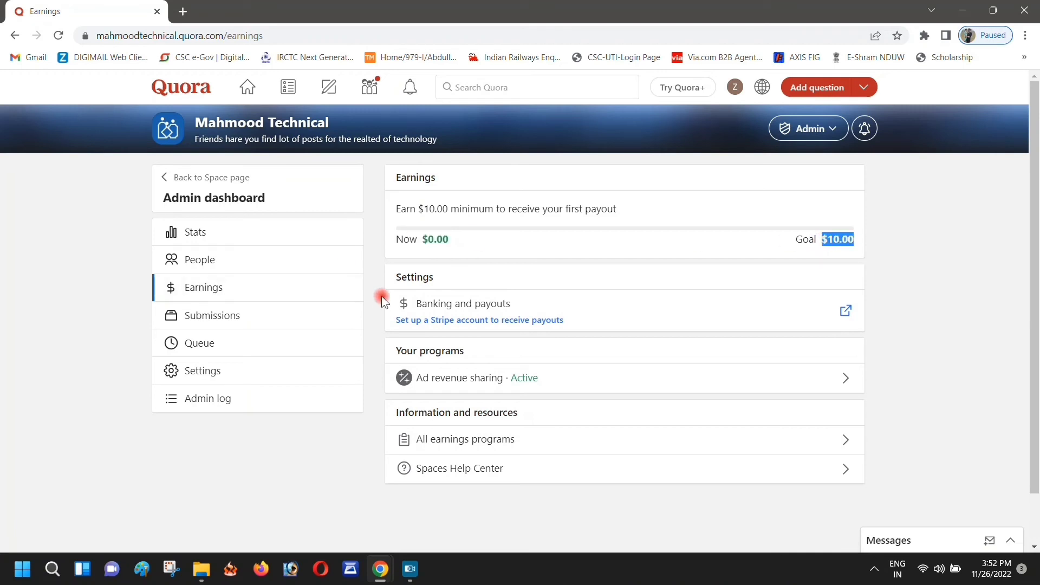
left_click(493, 320)
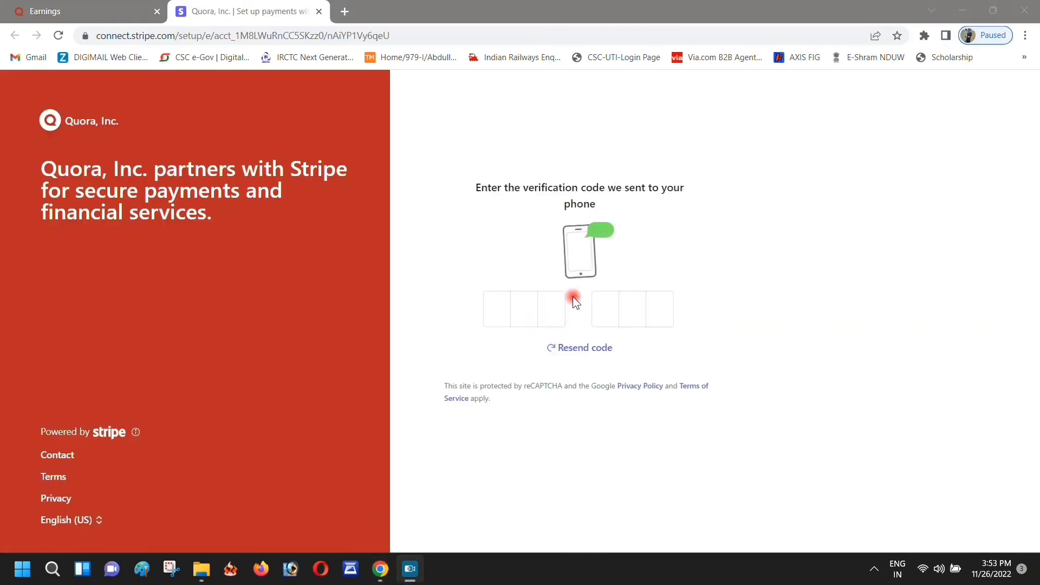
Resend the SMS code and enter the six-digit verification code to verify the phone in Stripe
left_click(505, 316)
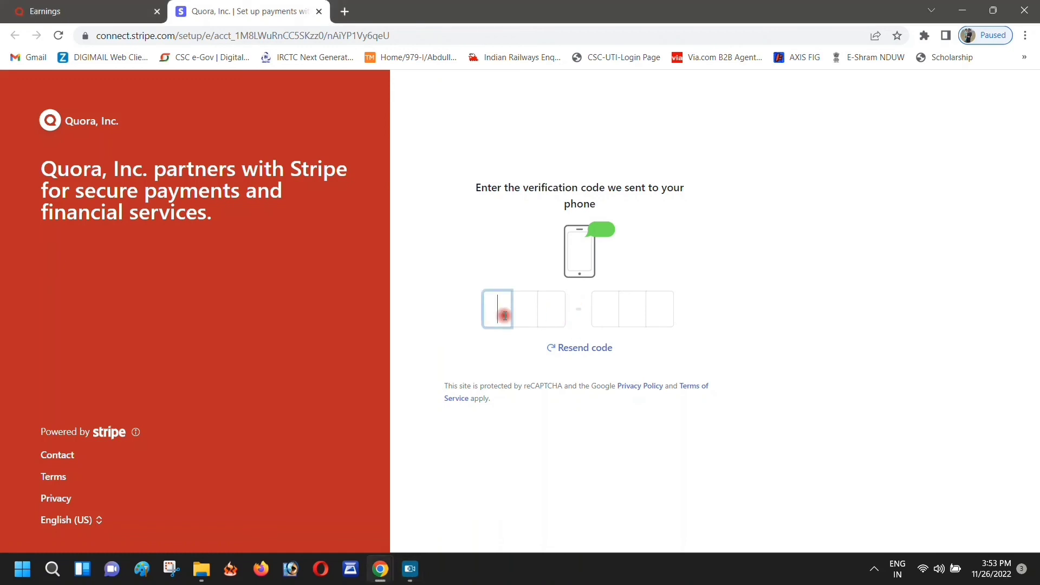
left_click(576, 573)
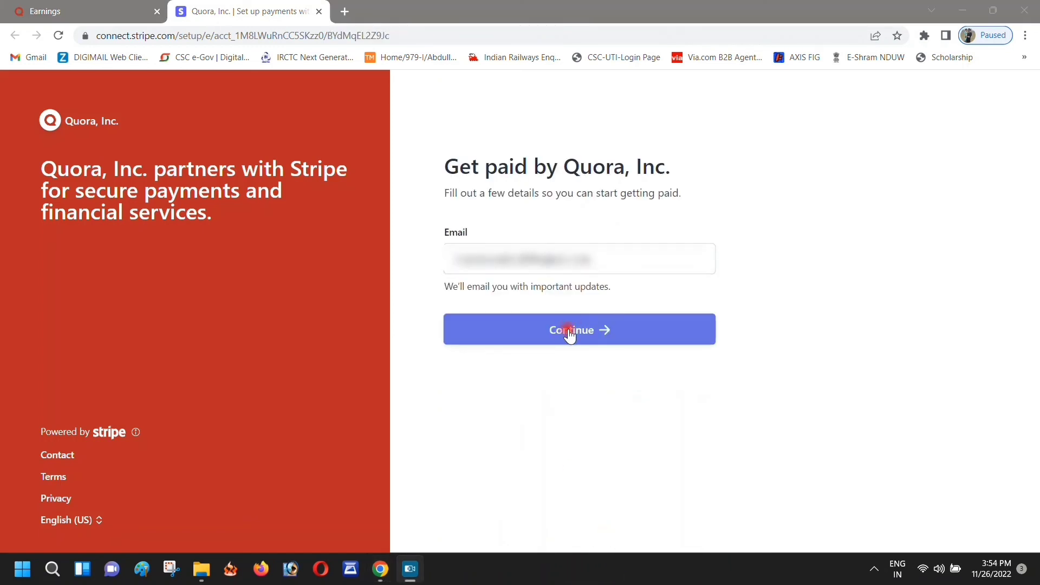
left_click(566, 330)
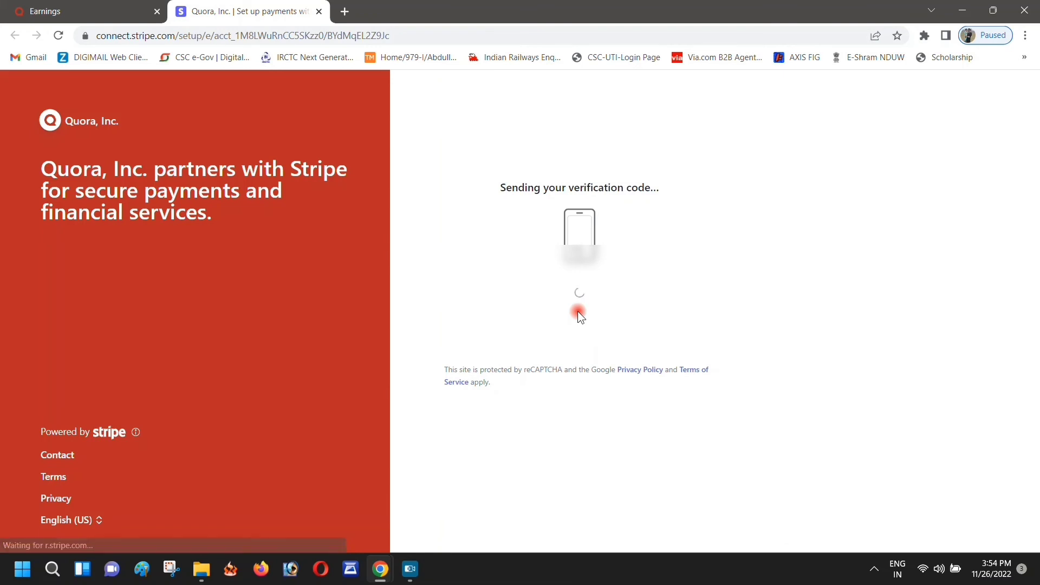
left_click(576, 574)
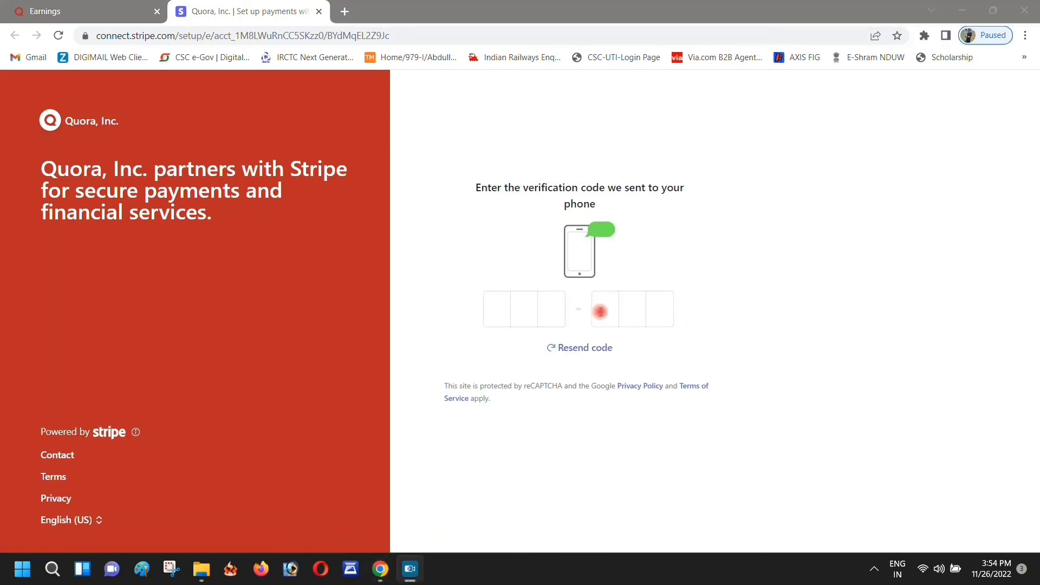
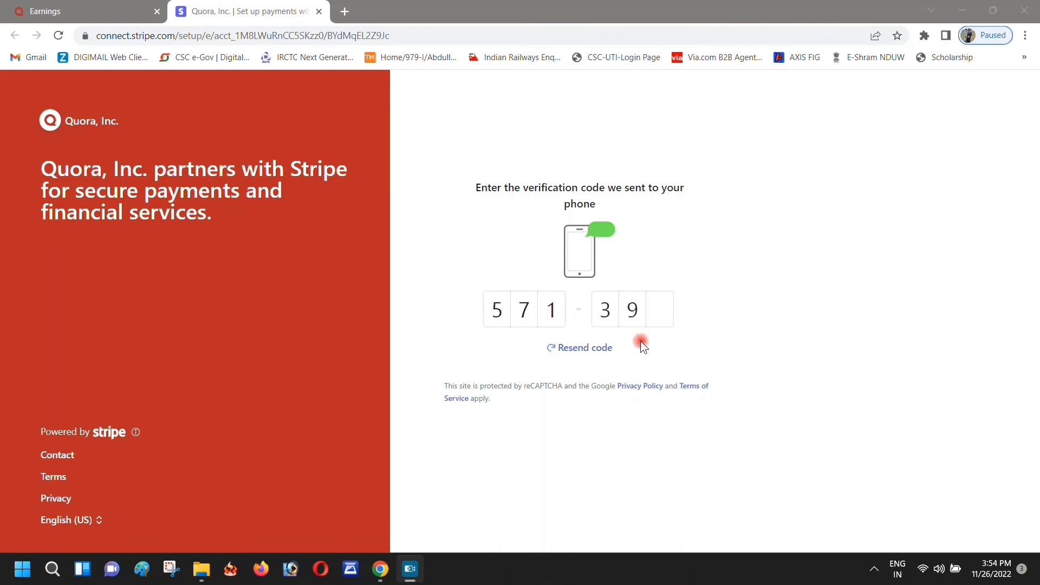
left_click(662, 310)
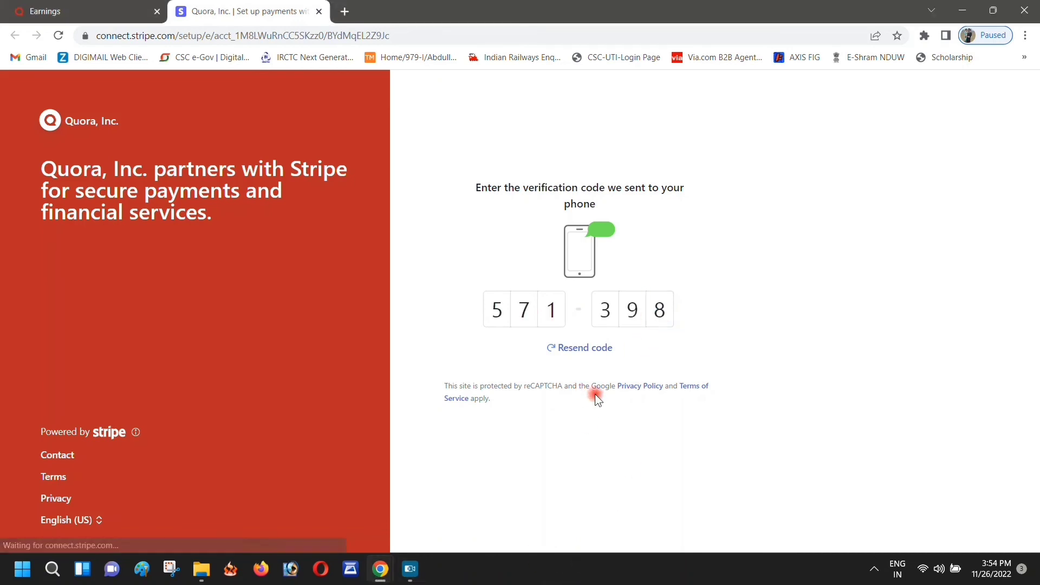
left_click(626, 375)
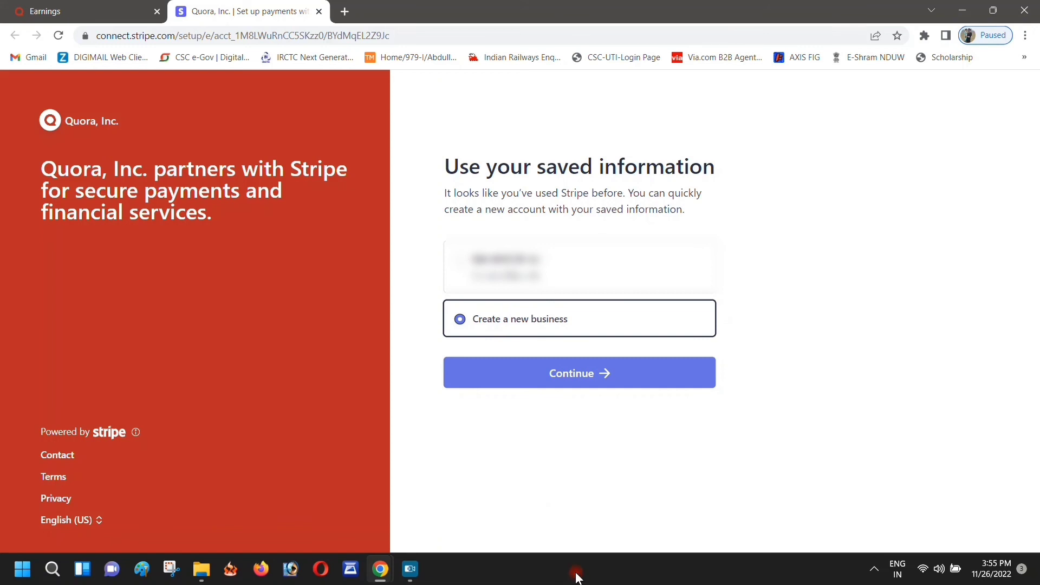
Create a new business in Stripe with the business type set to Individual
left_click(571, 374)
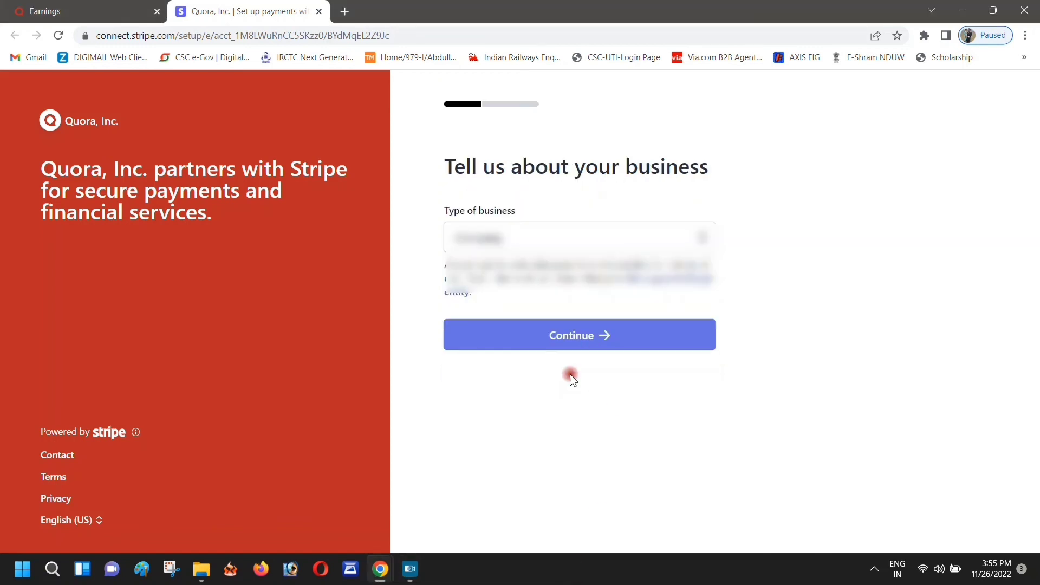
left_click(500, 250)
left_click(501, 323)
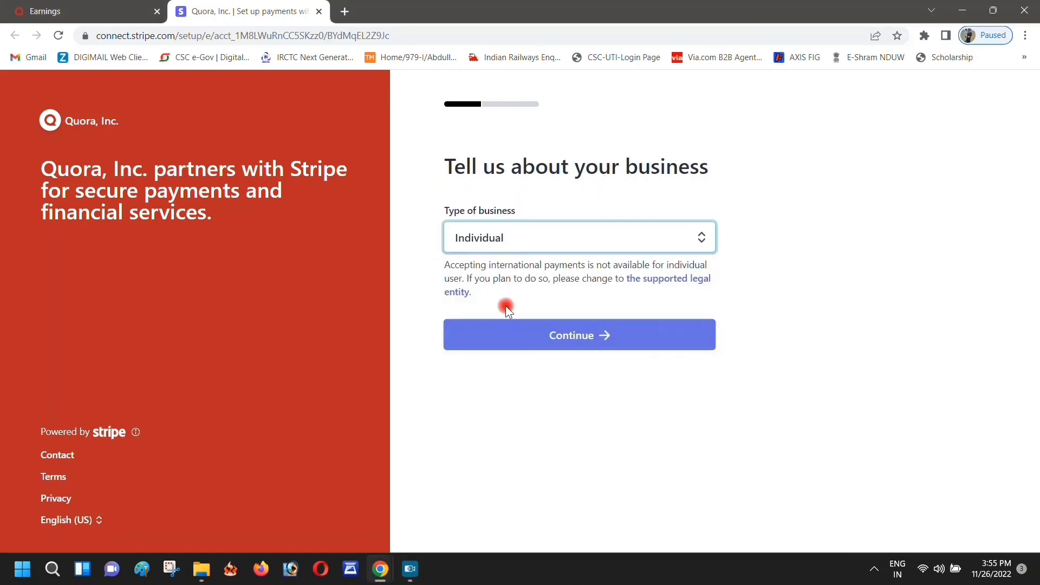
left_click(581, 339)
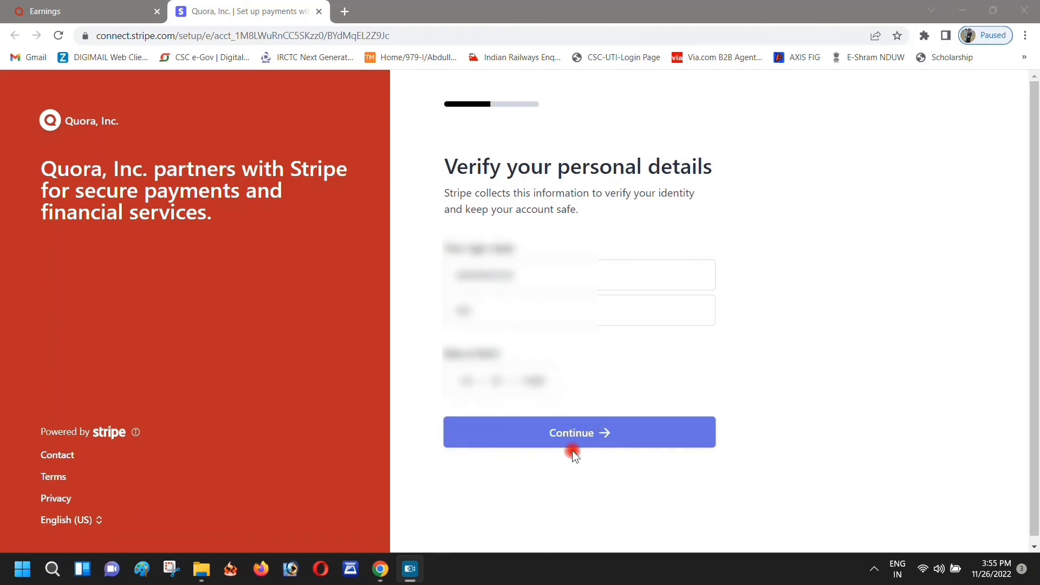
Confirm the personal details and save the payout bank account information
left_click(578, 433)
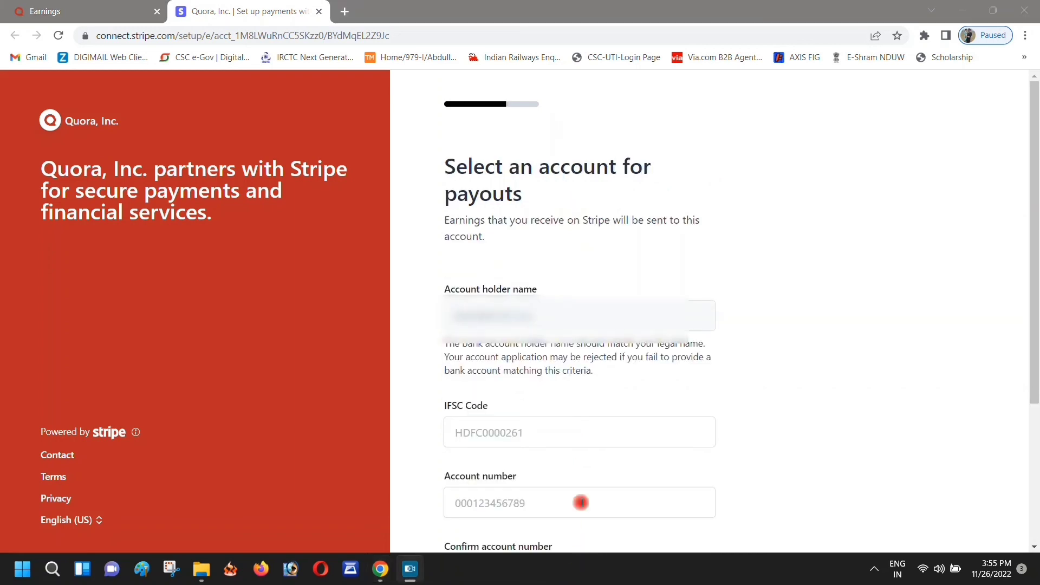
scroll(542, 434, "down", 3)
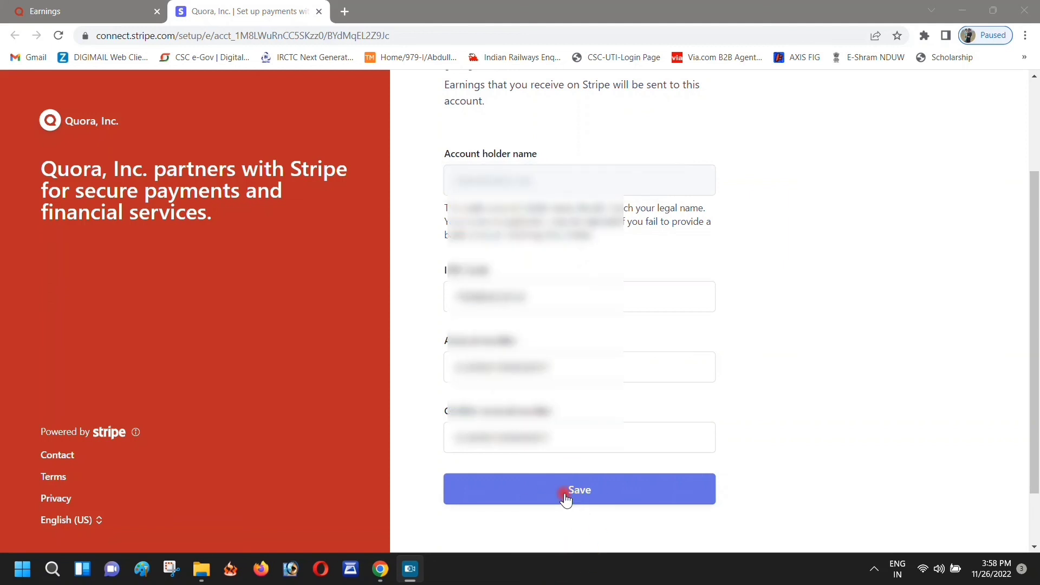
left_click(564, 493)
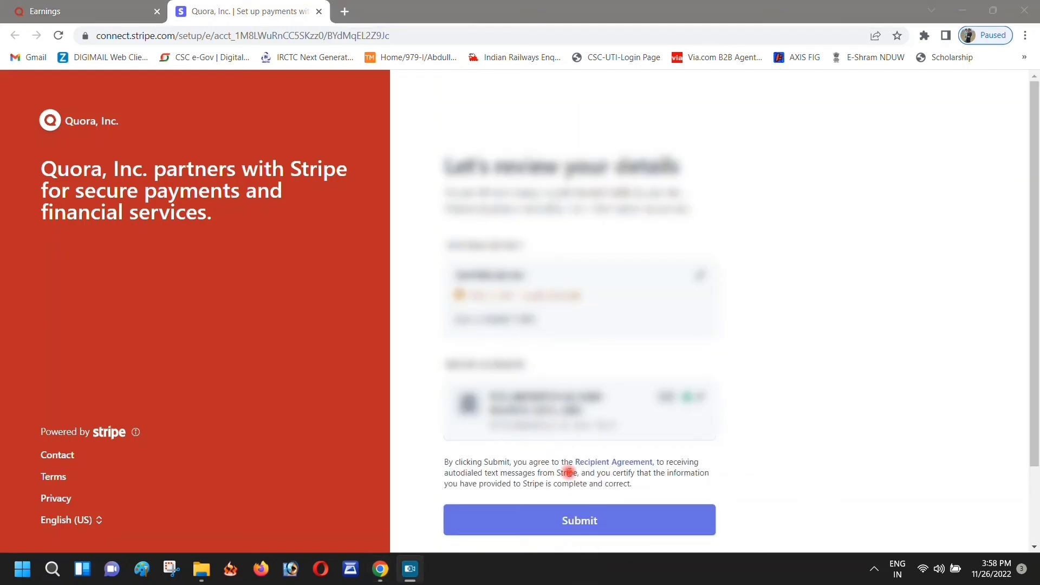
Submit the reviewed personal and bank details to link the Stripe payout account
scroll(567, 473, "down", 2)
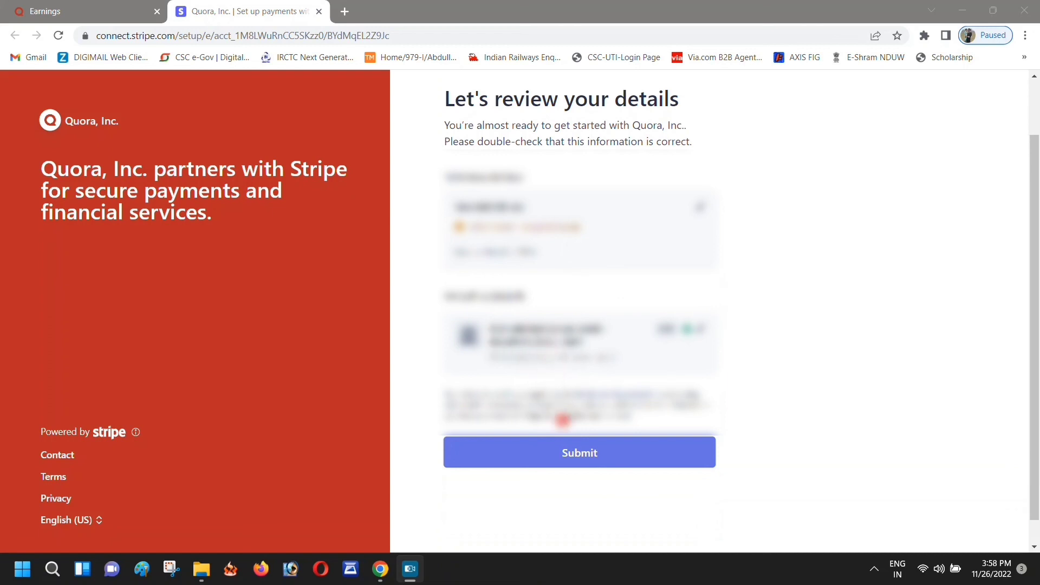
left_click(586, 458)
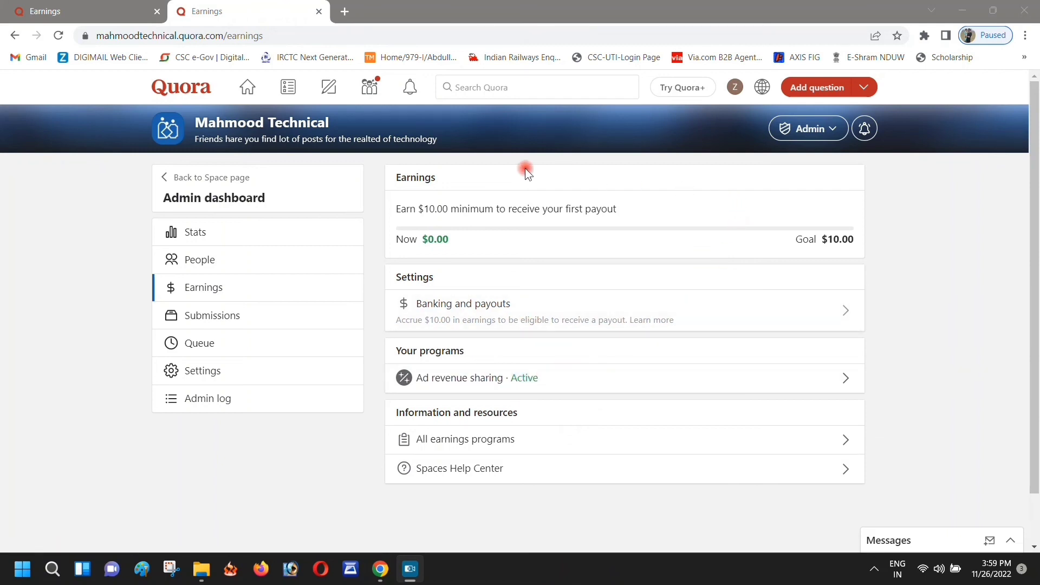
Return to the Mahmood Technical Space page and scroll to confirm the Hindi post is listed
left_click(329, 88)
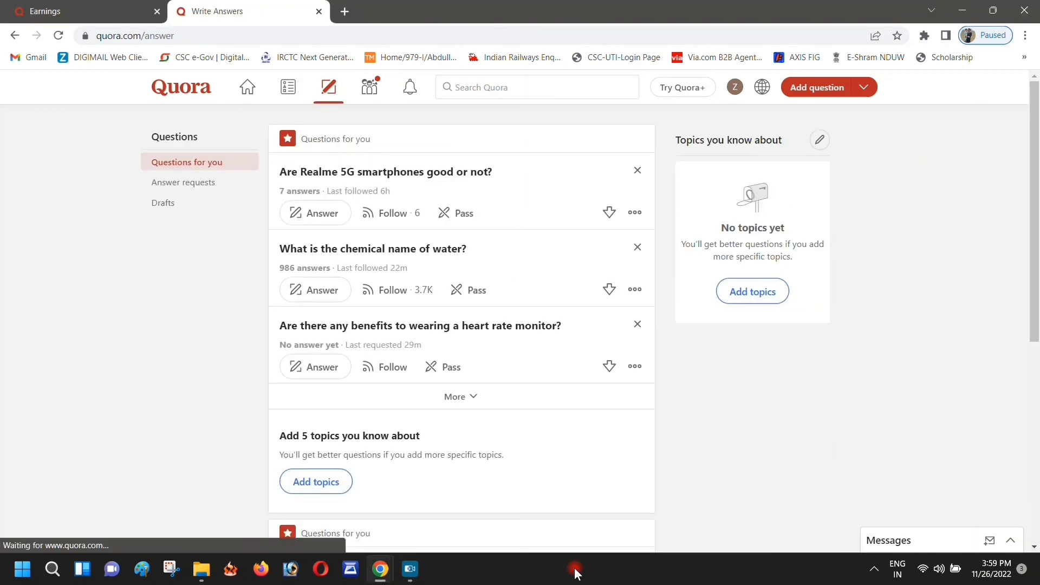
left_click(575, 574)
left_click(373, 374)
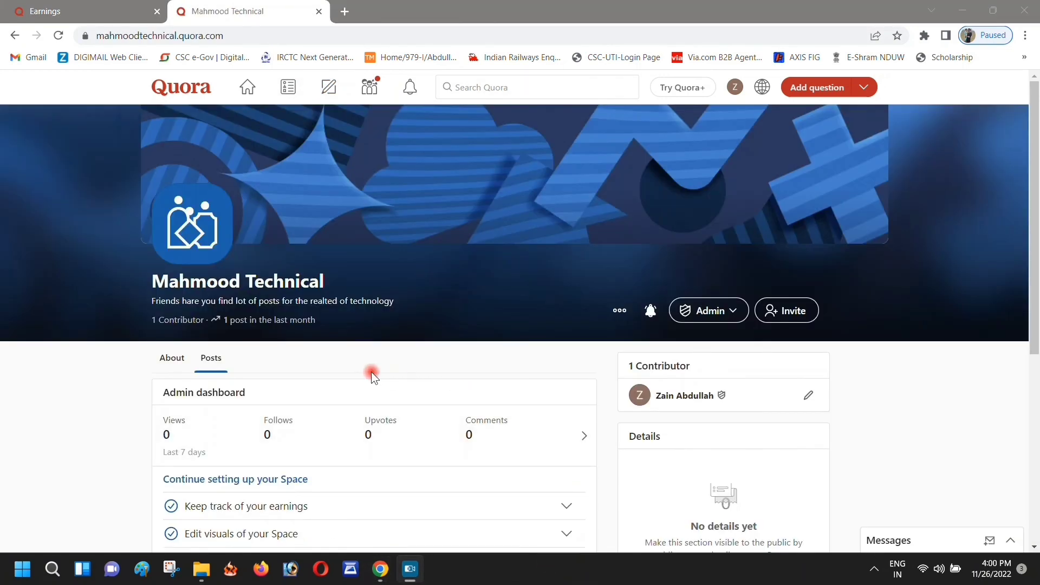
scroll(372, 372, "down", 3)
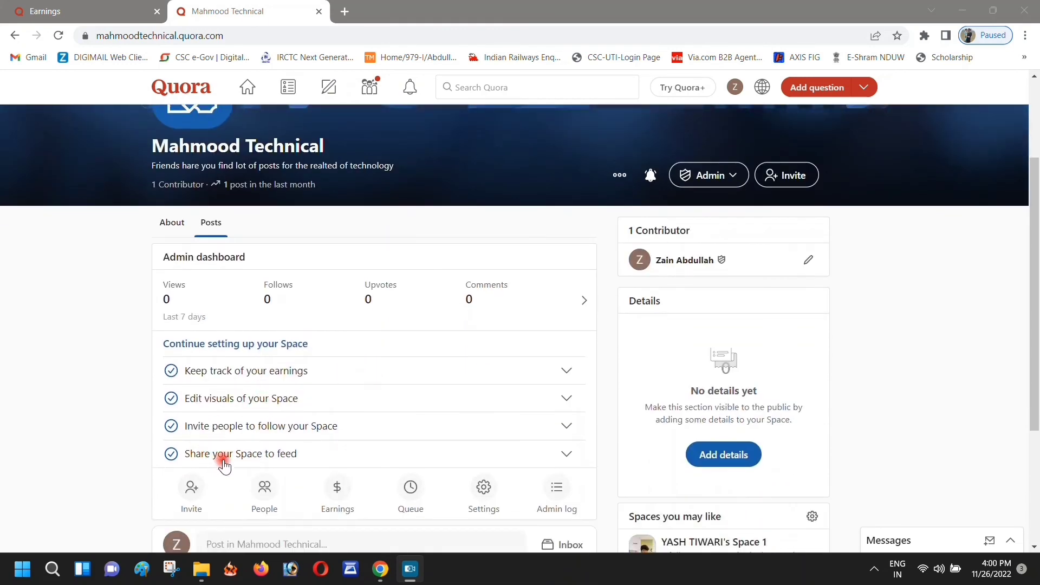
scroll(280, 456, "down", 4)
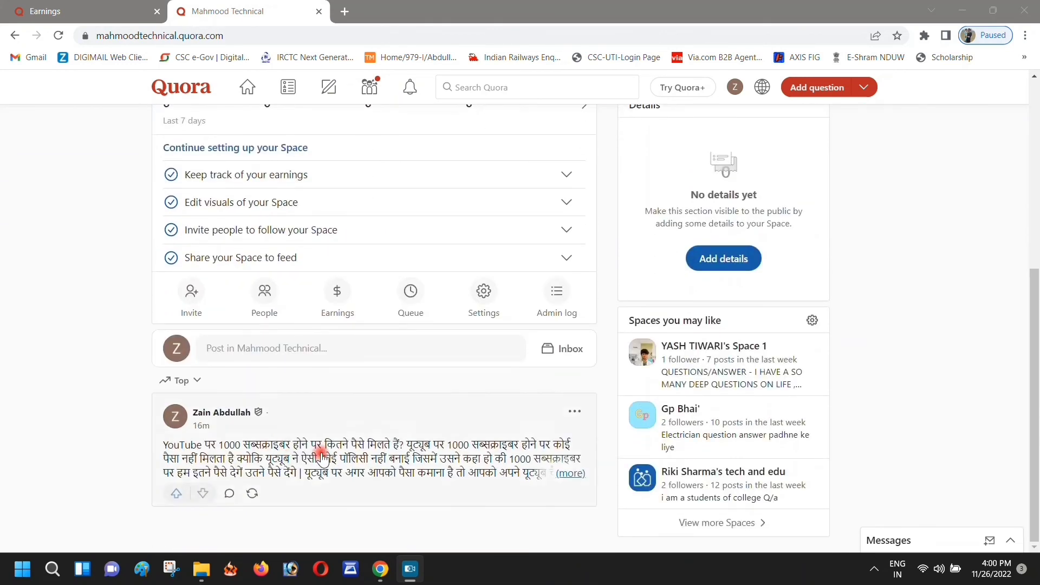
scroll(325, 455, "up", 5)
scroll(331, 454, "down", 3)
scroll(333, 454, "up", 4)
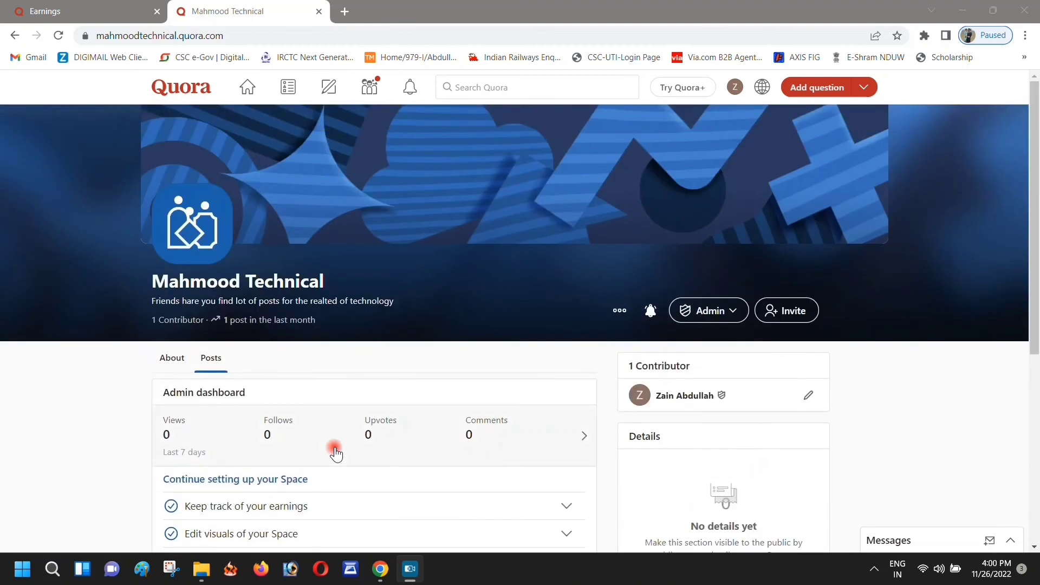